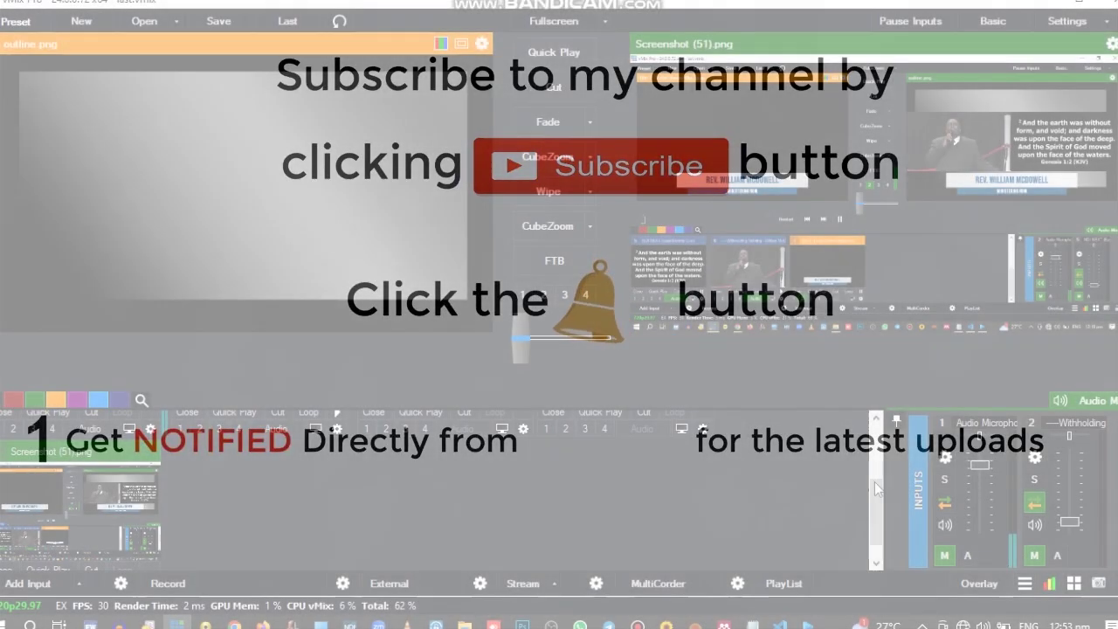
- Check the live scripture in EasyWorship twice, returning to vMix each time
left_click_drag(874, 491, 874, 428)
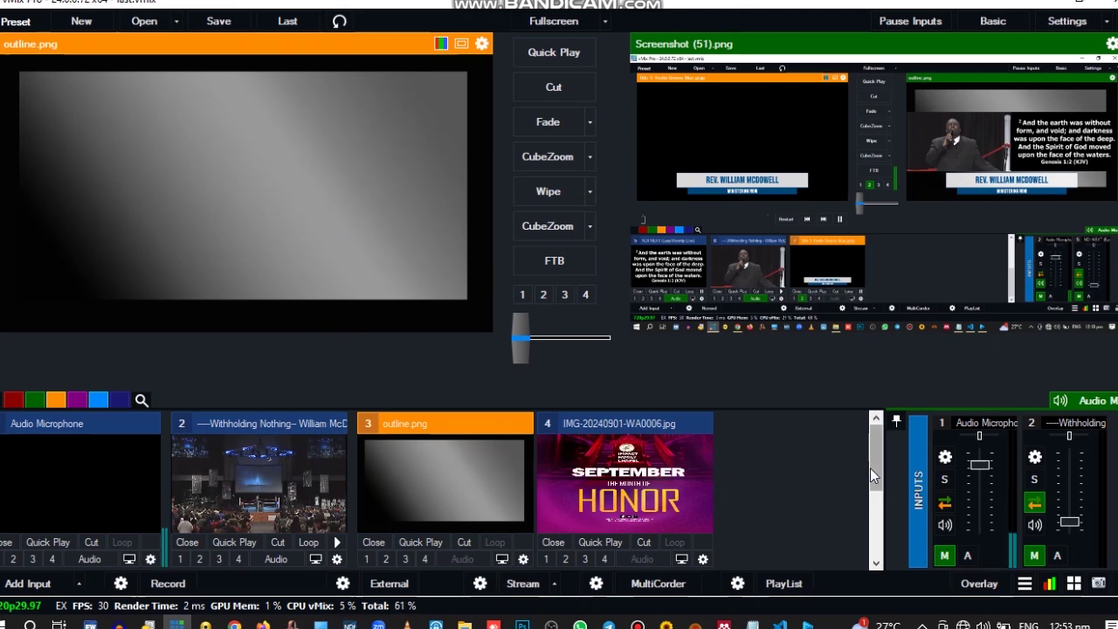
left_click_drag(878, 468, 876, 540)
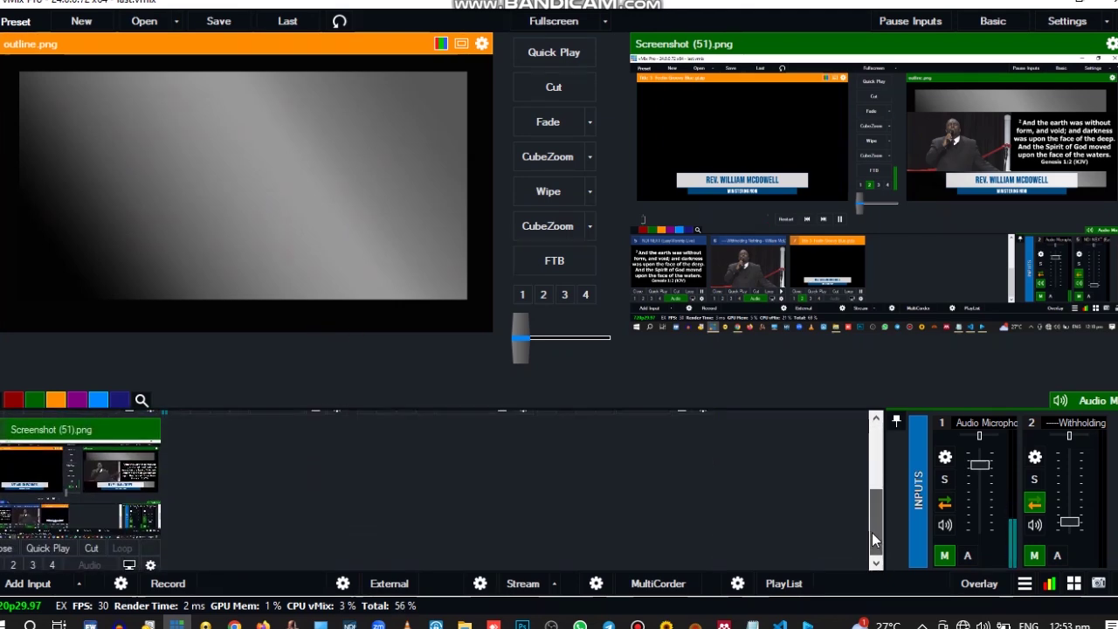
left_click(808, 622)
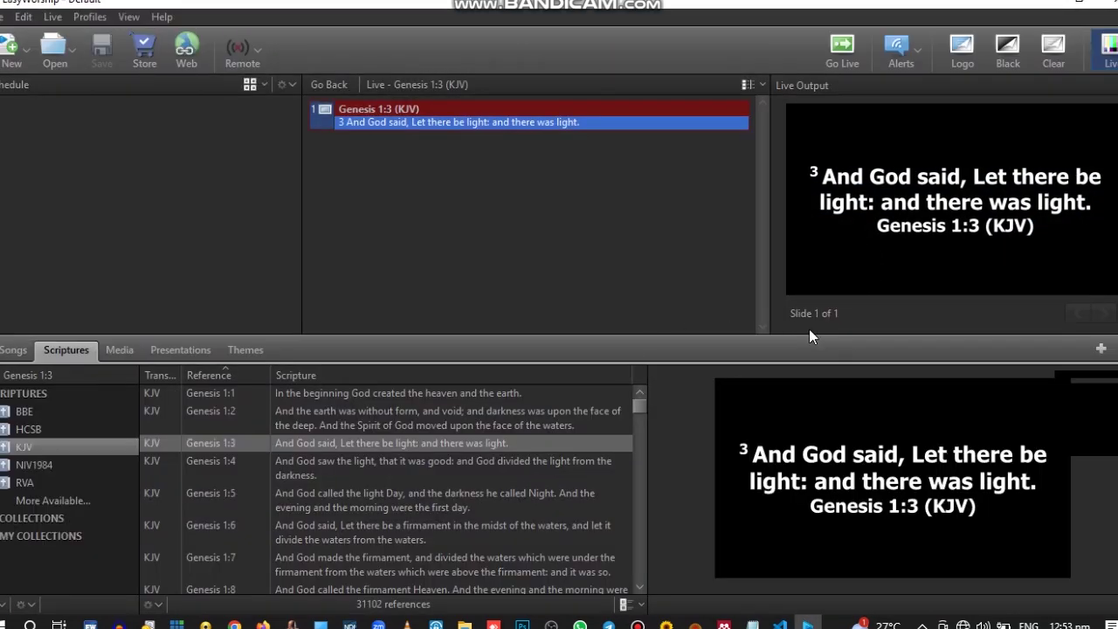
left_click(177, 624)
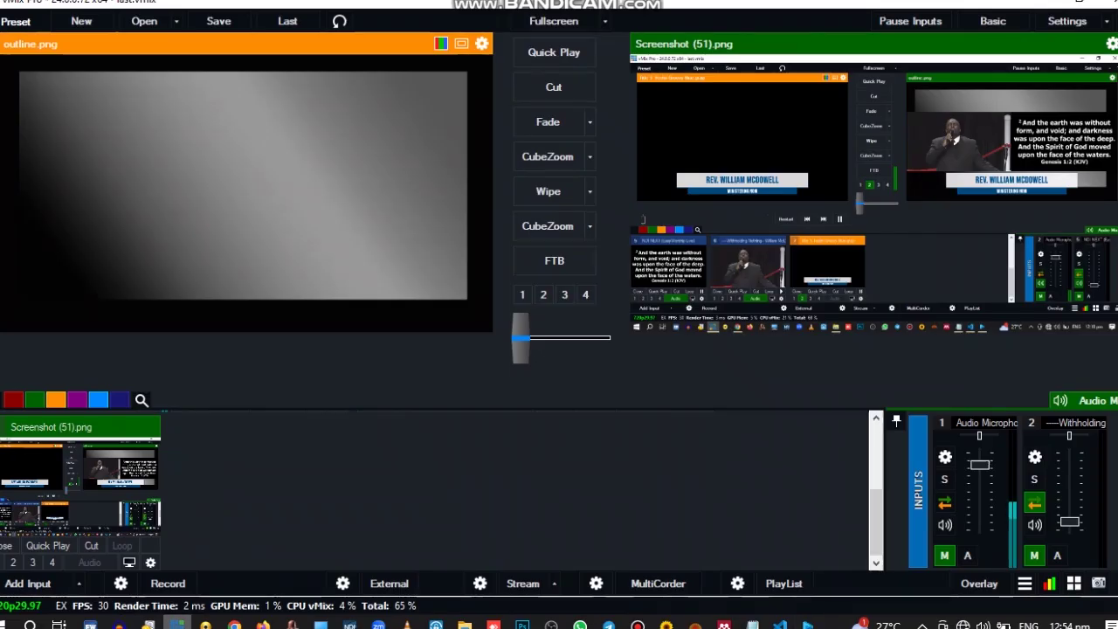
left_click_drag(875, 496, 875, 430)
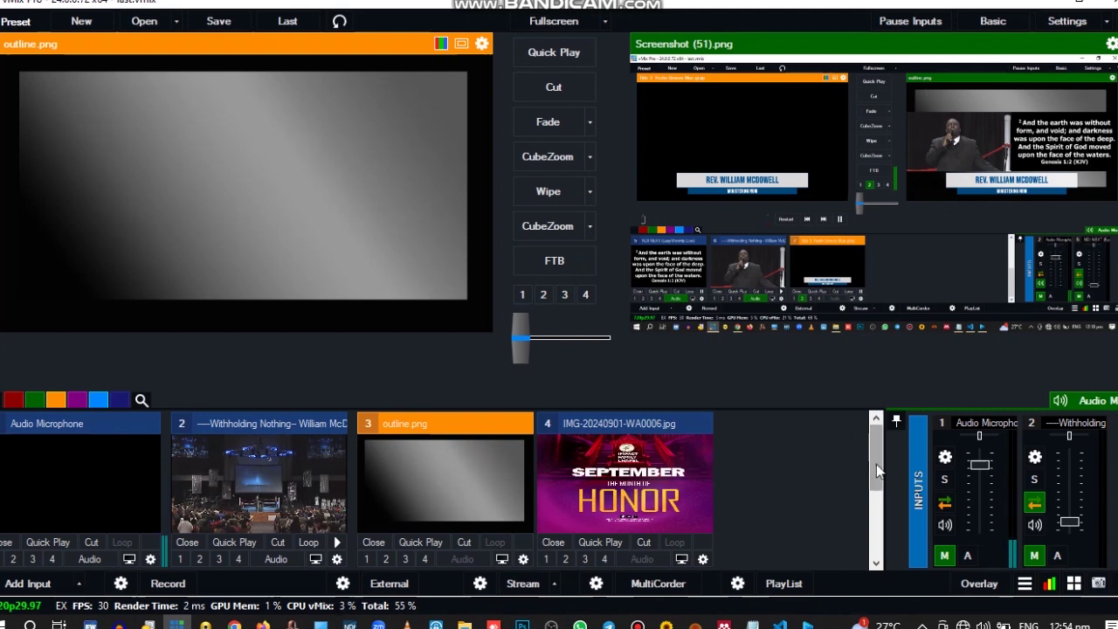
left_click_drag(876, 464, 872, 505)
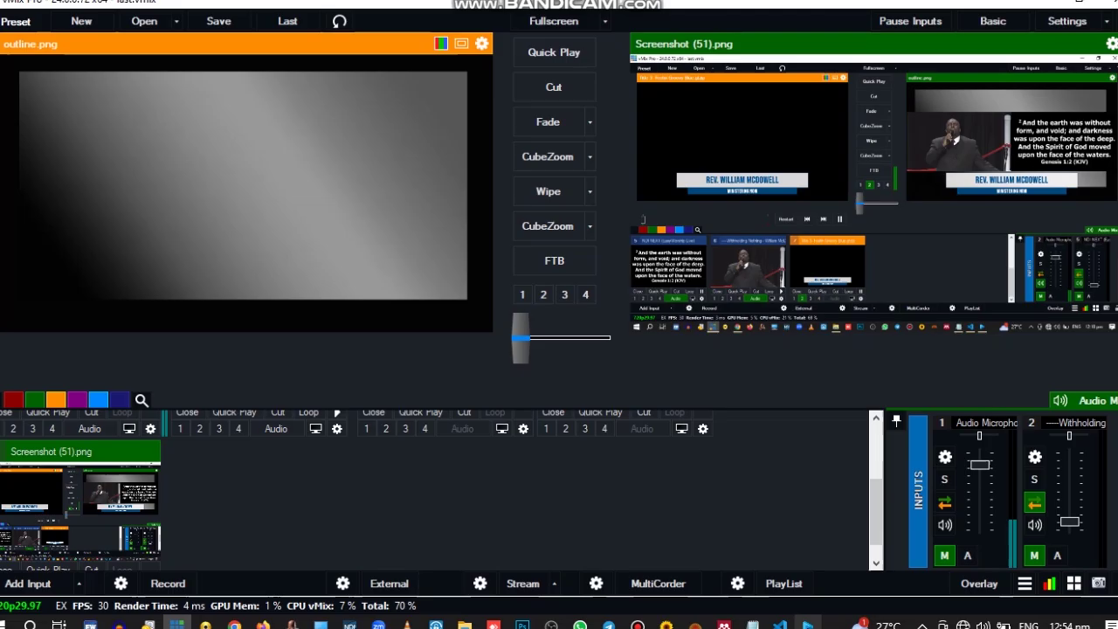
left_click(808, 624)
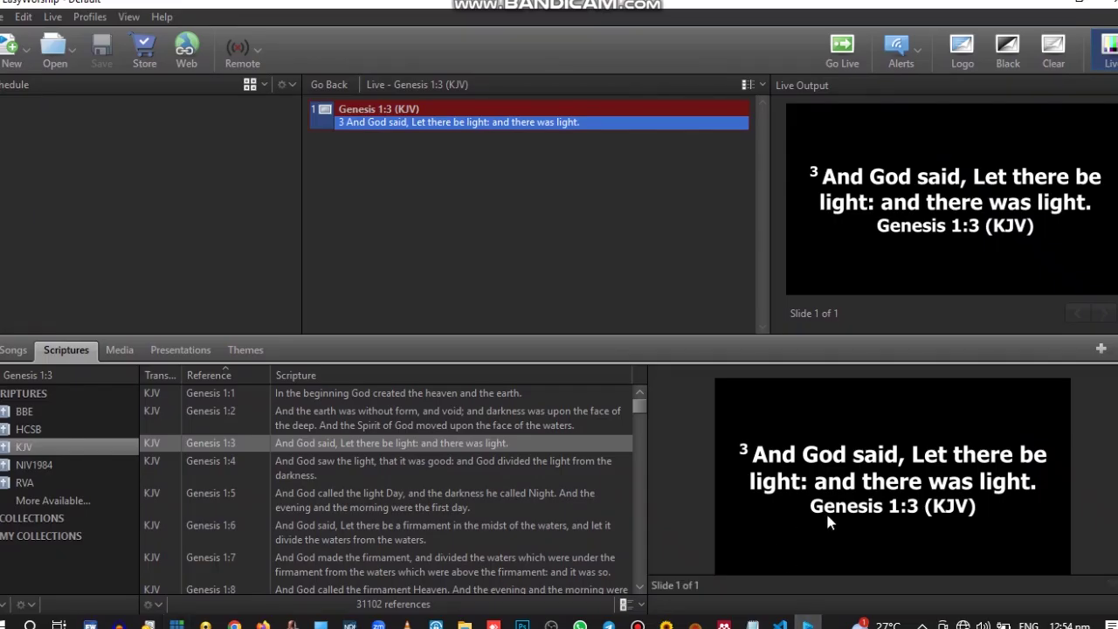
left_click(177, 623)
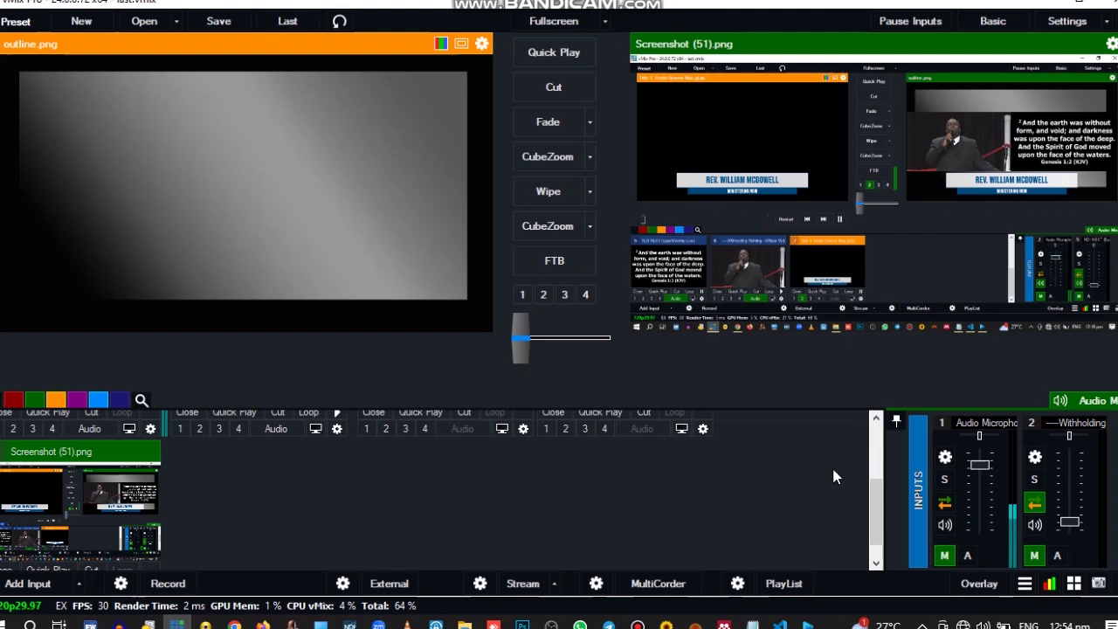
scroll(877, 483, "up", 3)
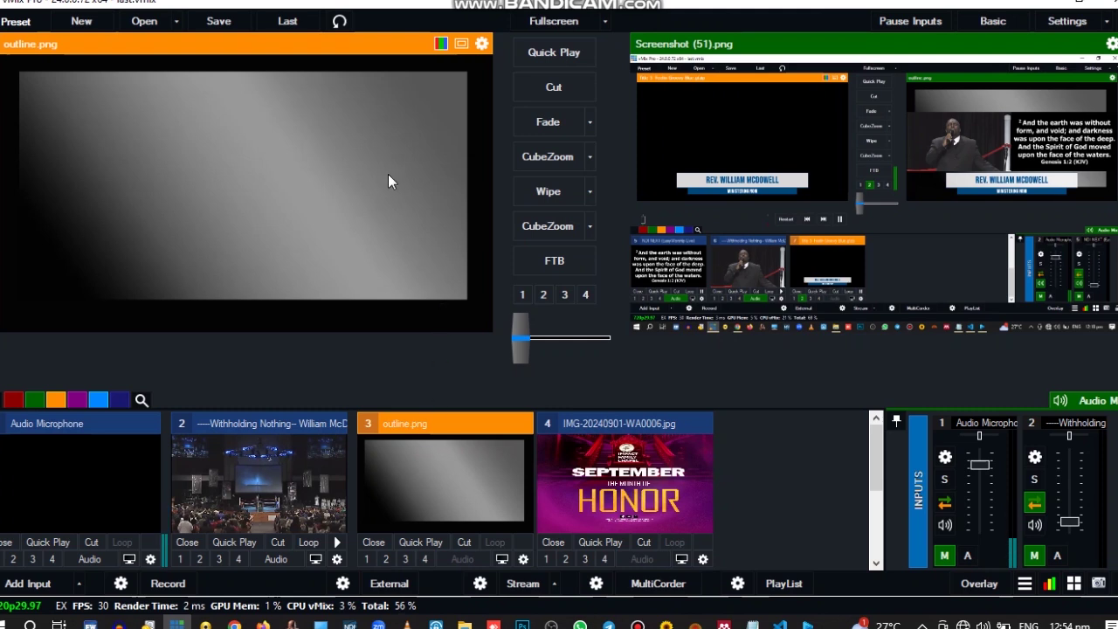
- Look through the outline.png input's layer 1 sources and close its settings unchanged
left_click(523, 559)
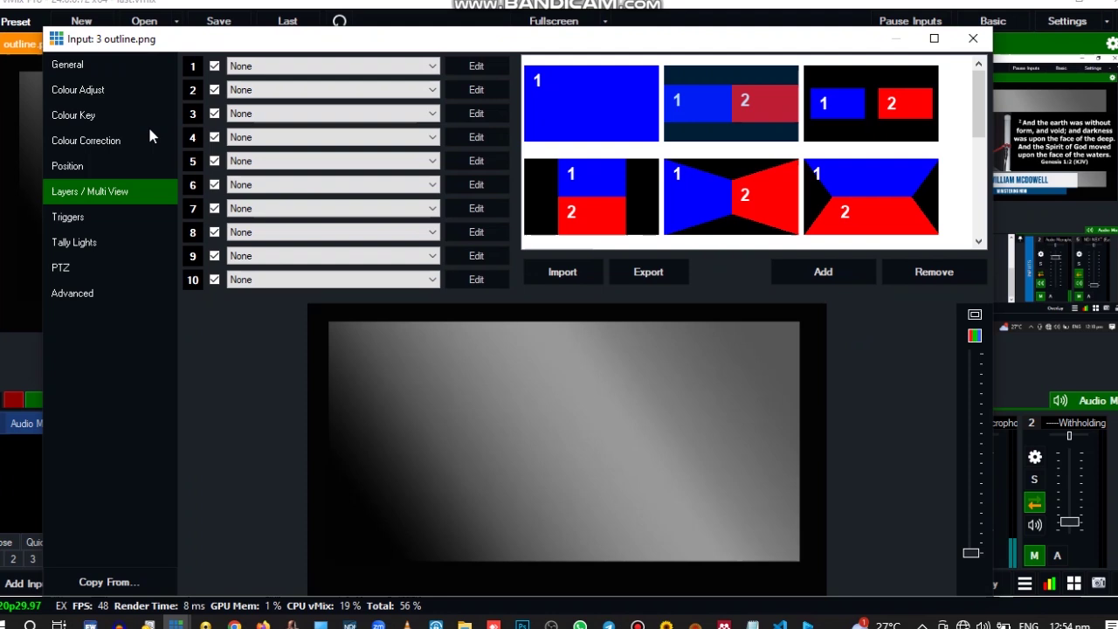
left_click(362, 65)
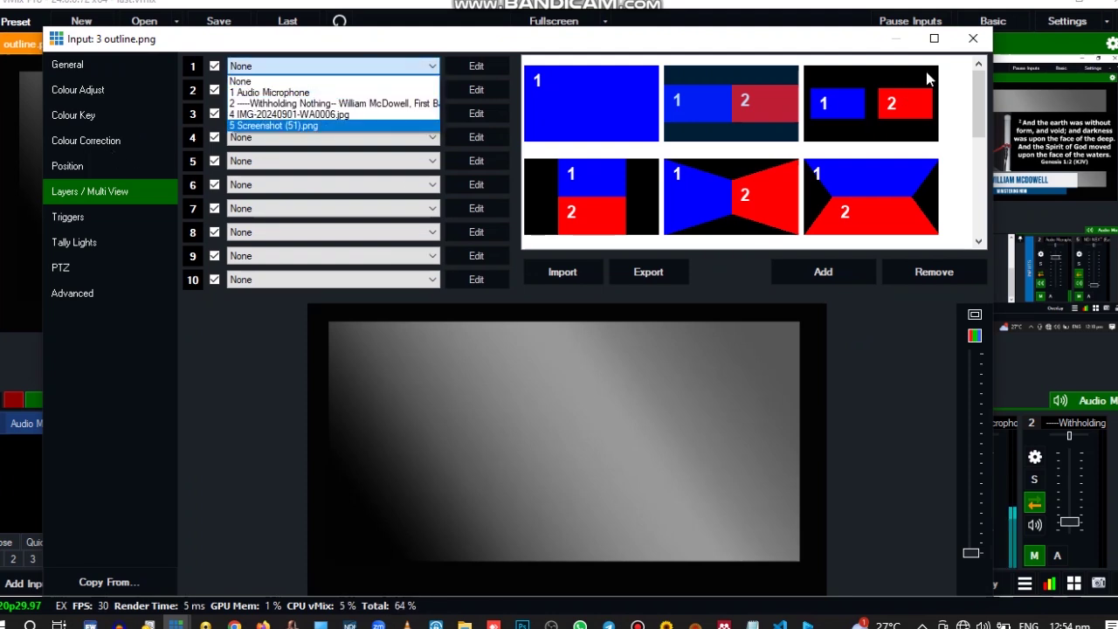
left_click(972, 42)
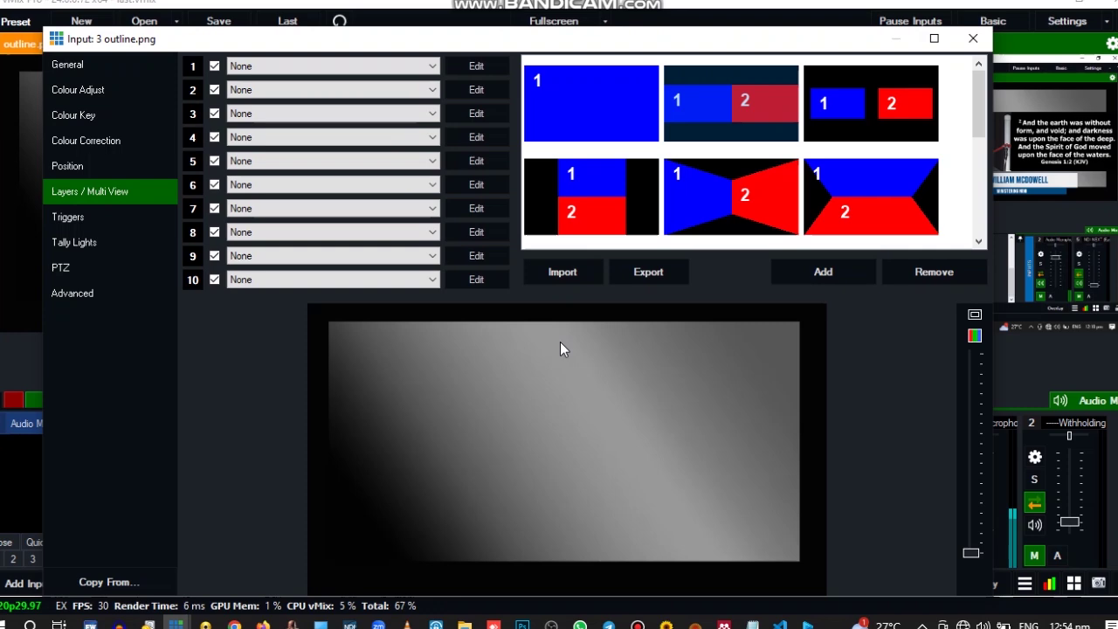
left_click(972, 39)
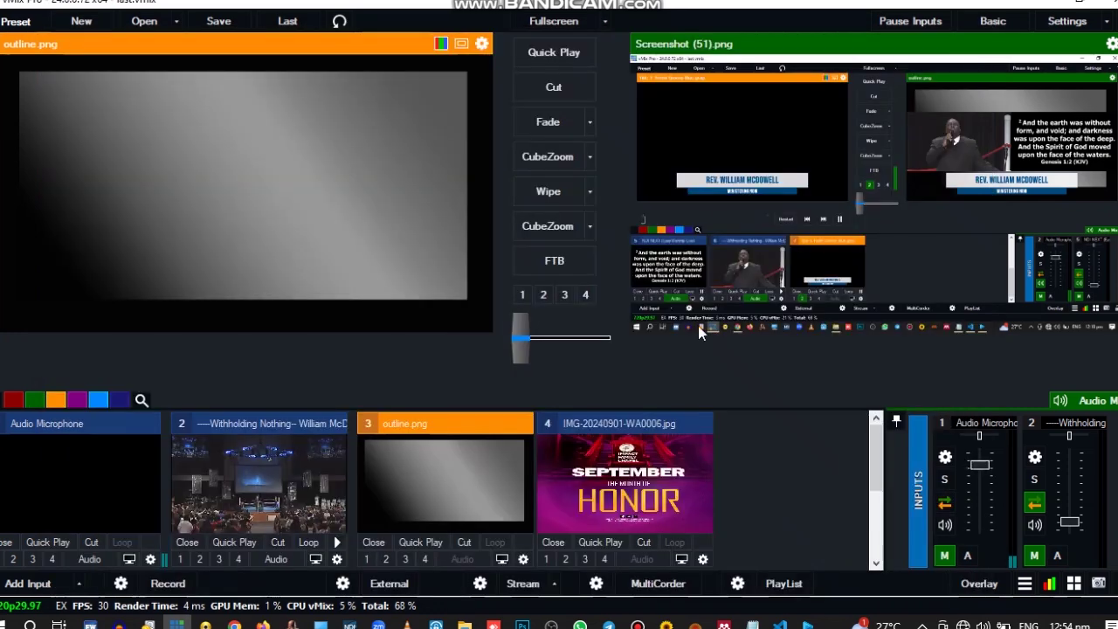
- Add the EasyWorship Live NDI source as input 6 and put it into preview
left_click(15, 583)
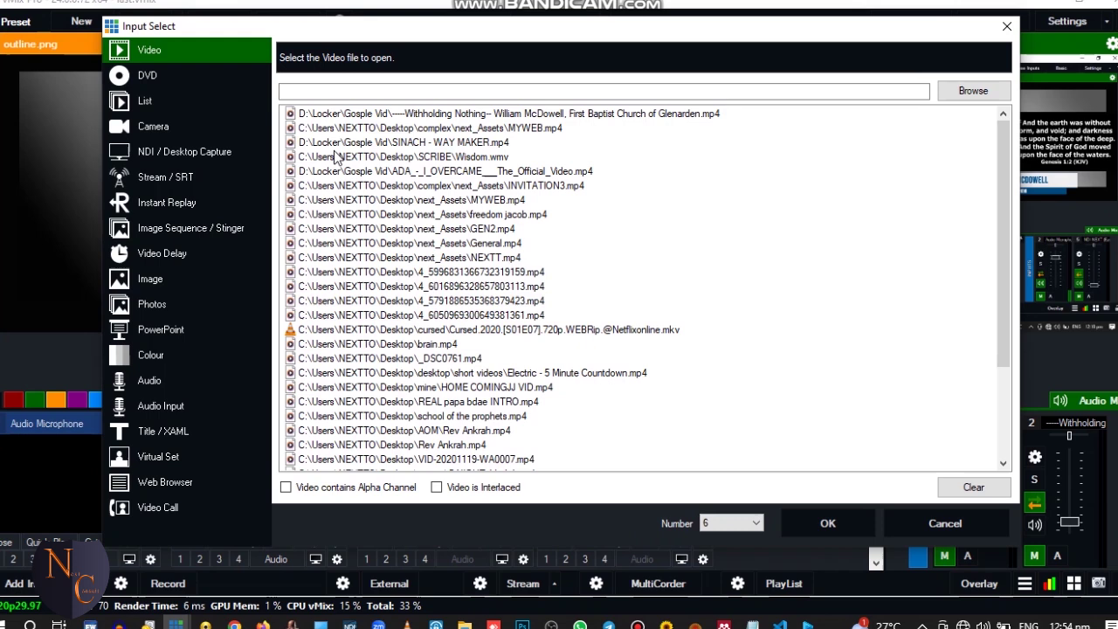
left_click(184, 153)
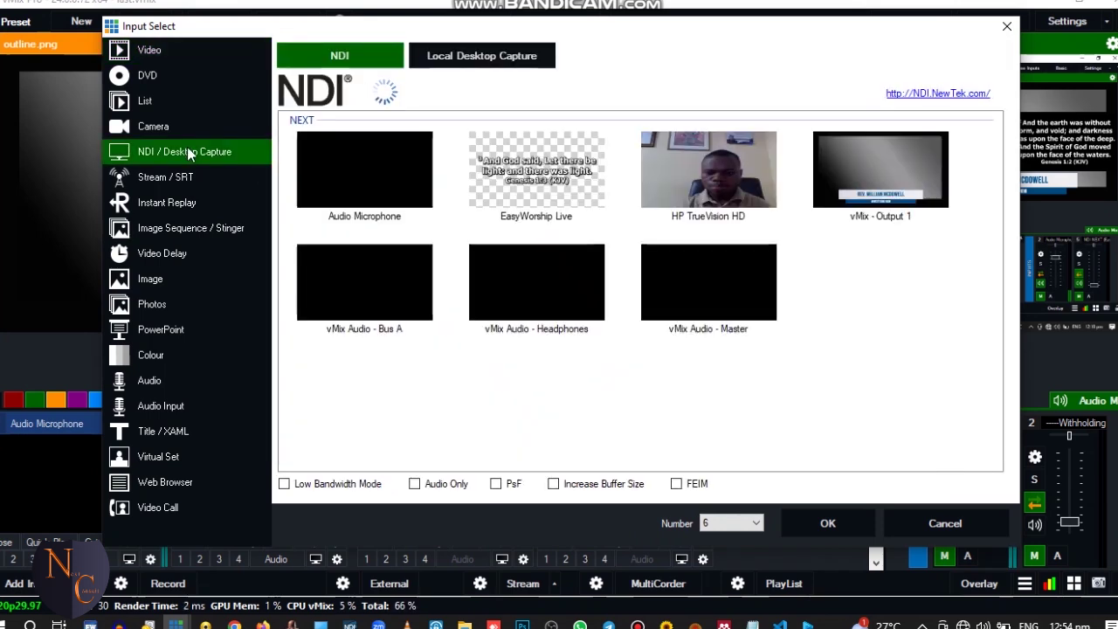
left_click(526, 183)
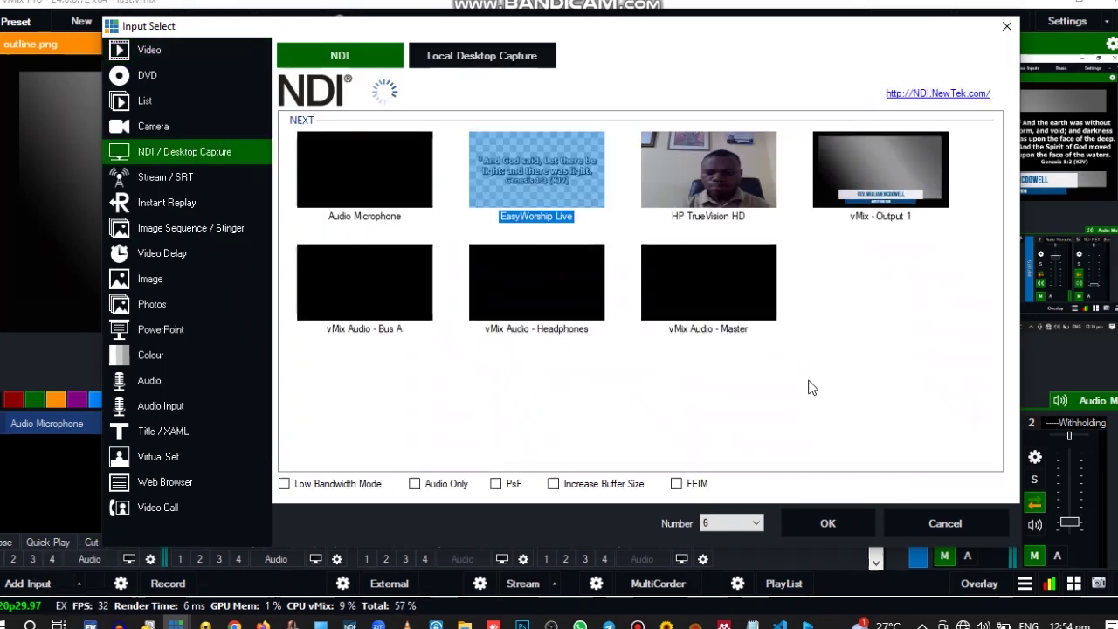
left_click(821, 522)
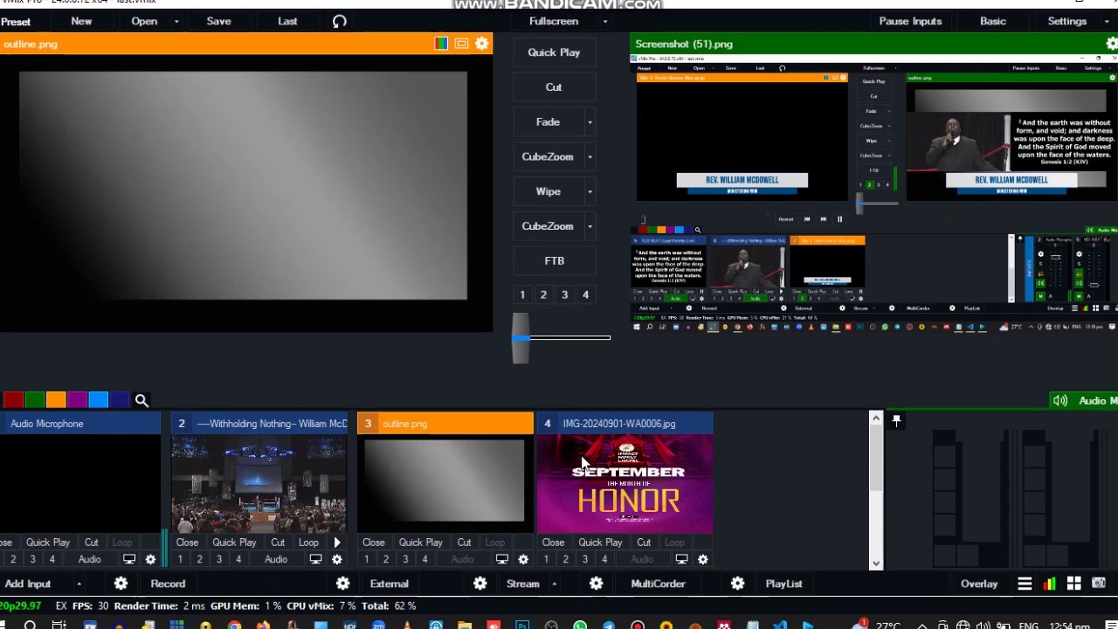
left_click_drag(874, 452, 872, 513)
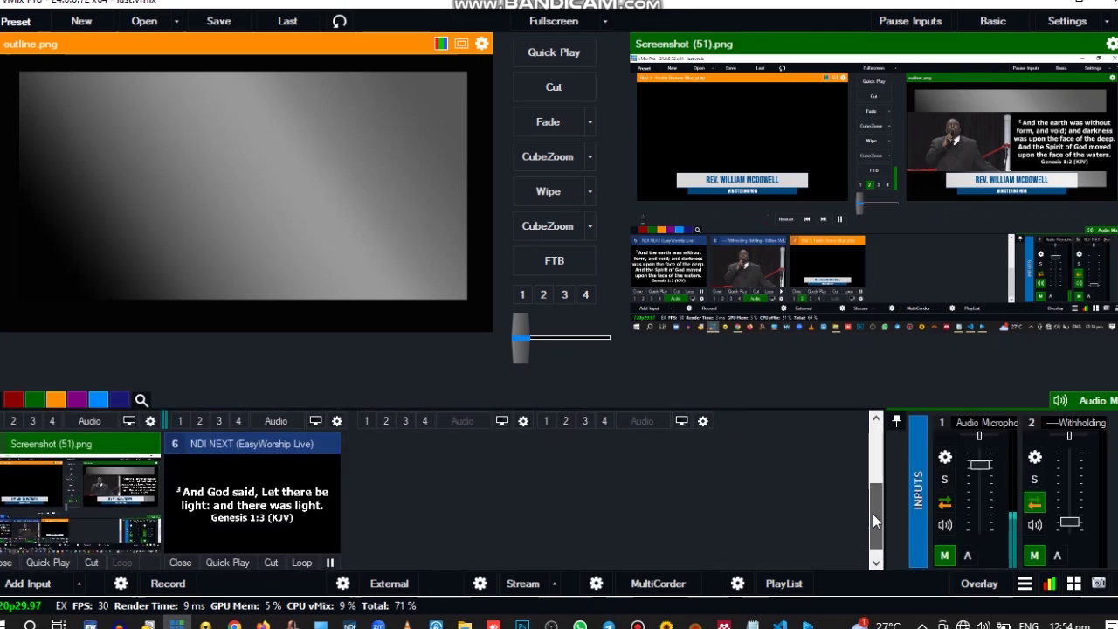
left_click(283, 484)
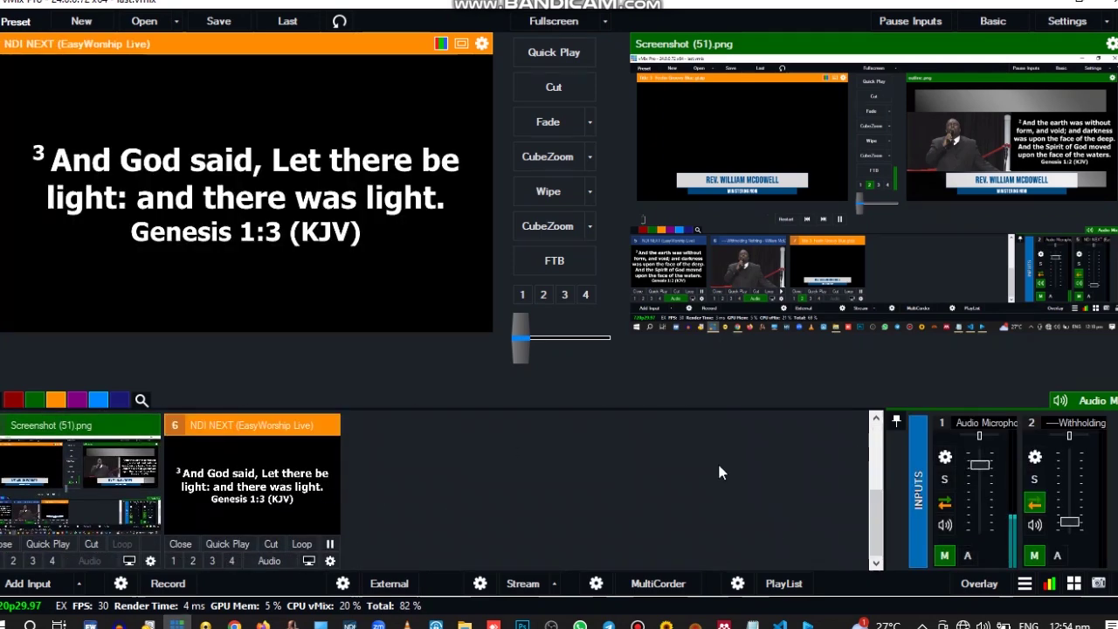
left_click_drag(879, 507, 876, 439)
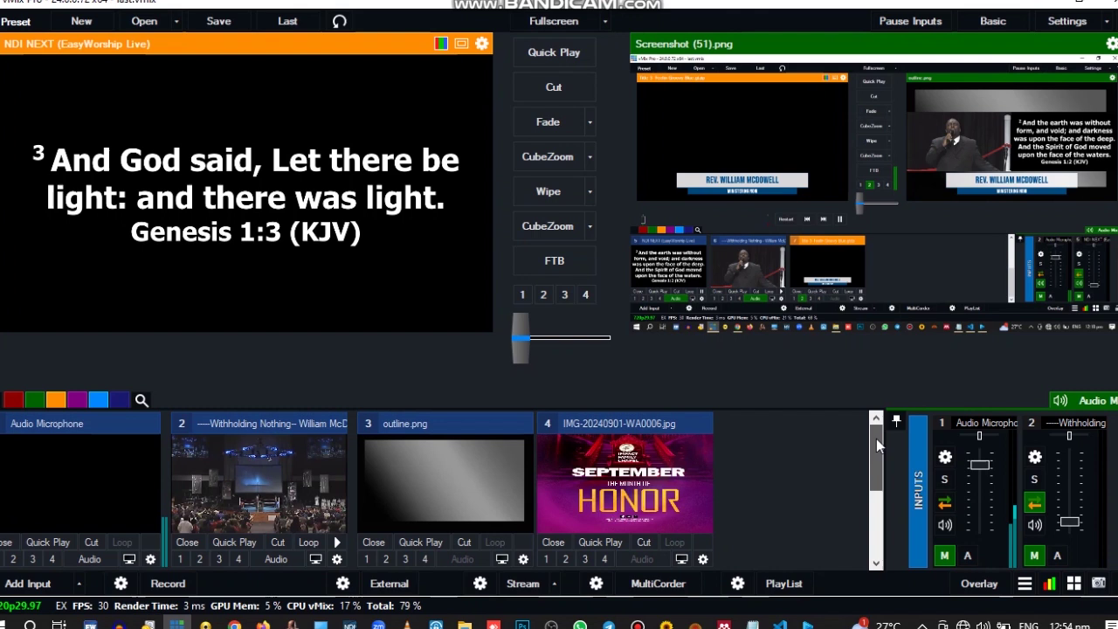
- Preview outline.png, briefly set its layer 1 to EasyWorship Live, then reset it to None
left_click(500, 473)
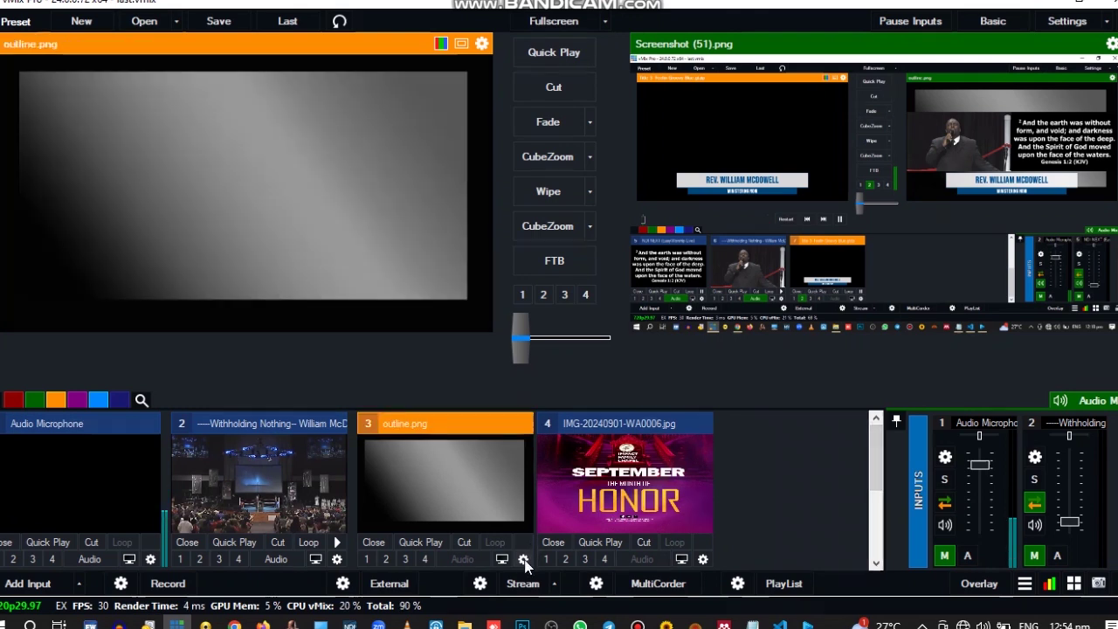
left_click(523, 559)
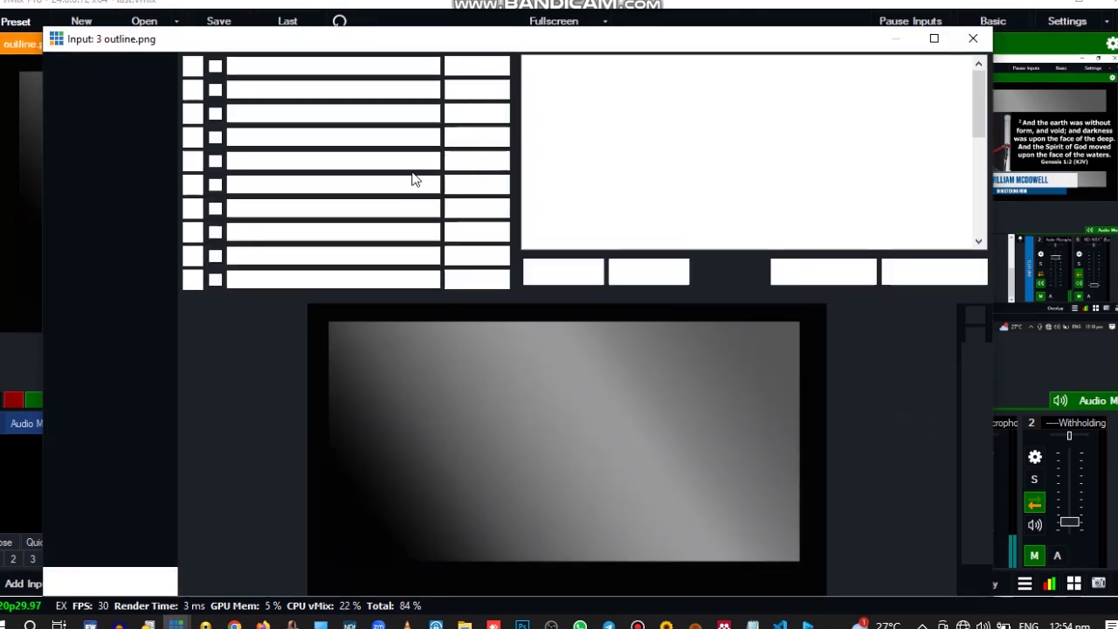
left_click(393, 70)
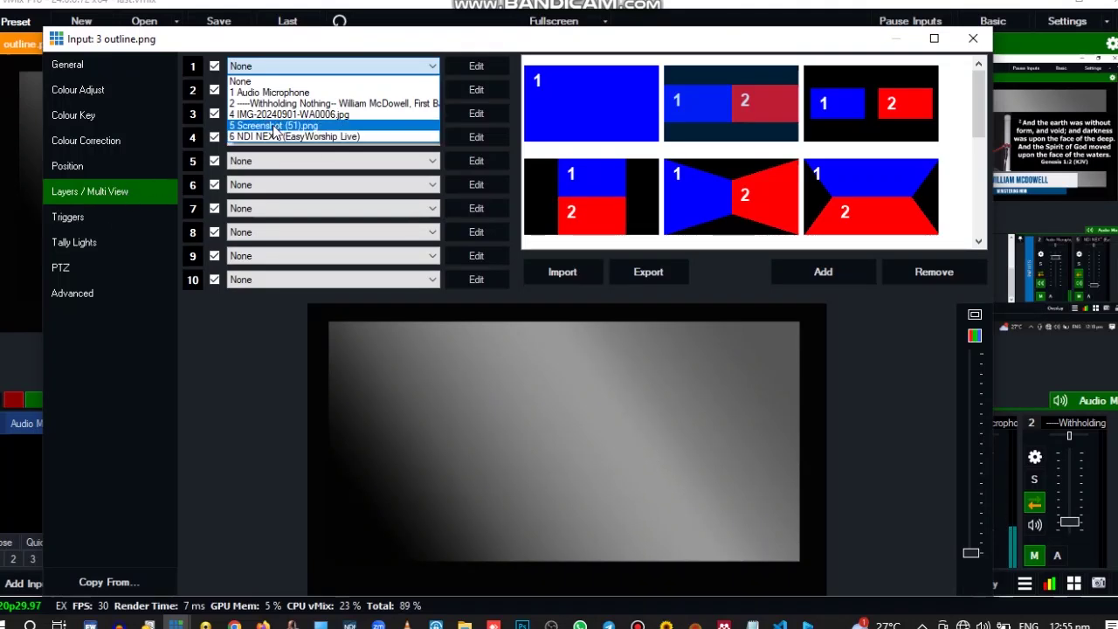
left_click(352, 139)
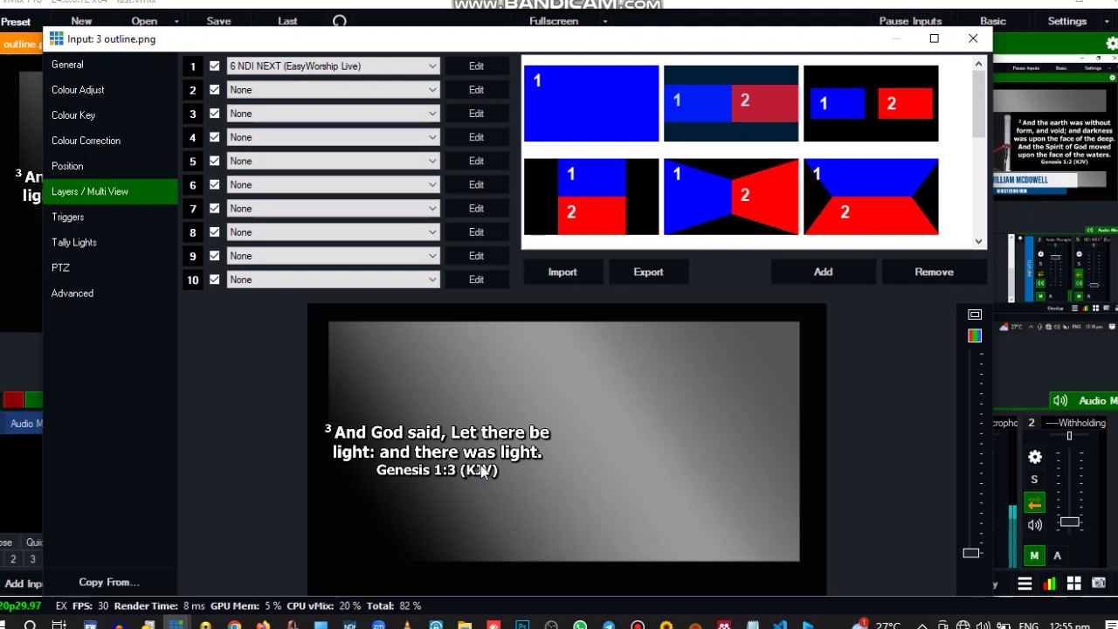
left_click(388, 73)
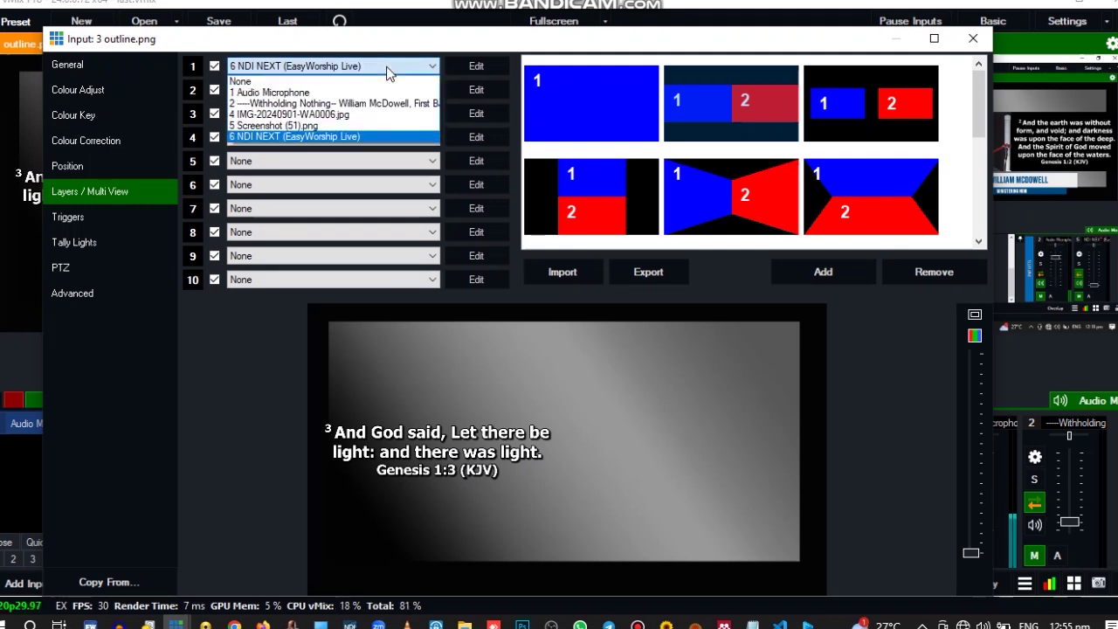
left_click(319, 83)
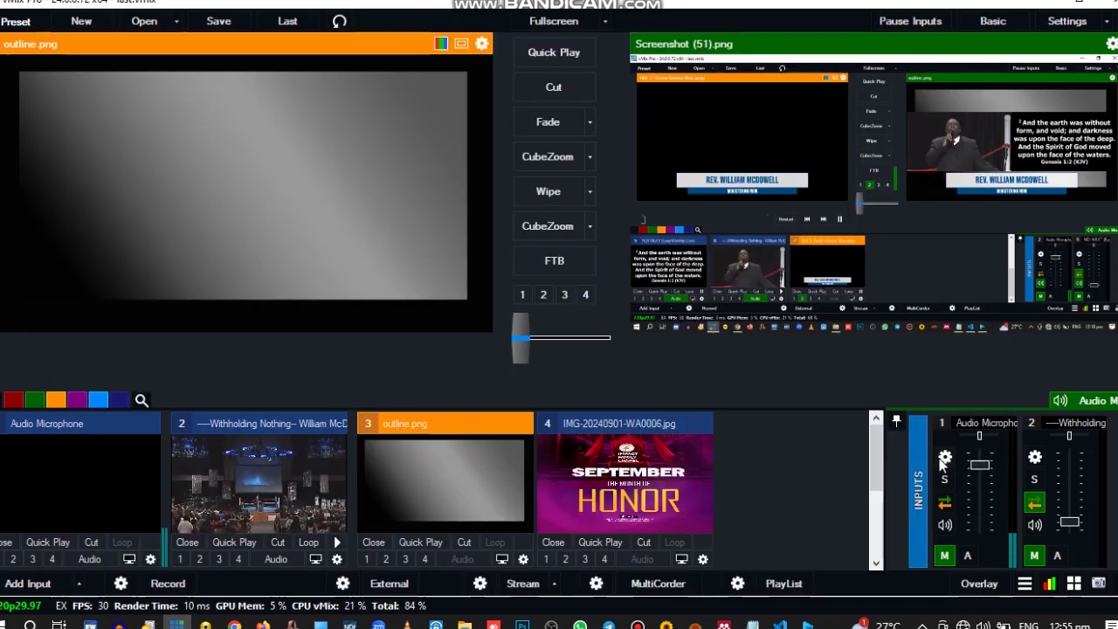
- Close the outline.png input settings
left_click(973, 40)
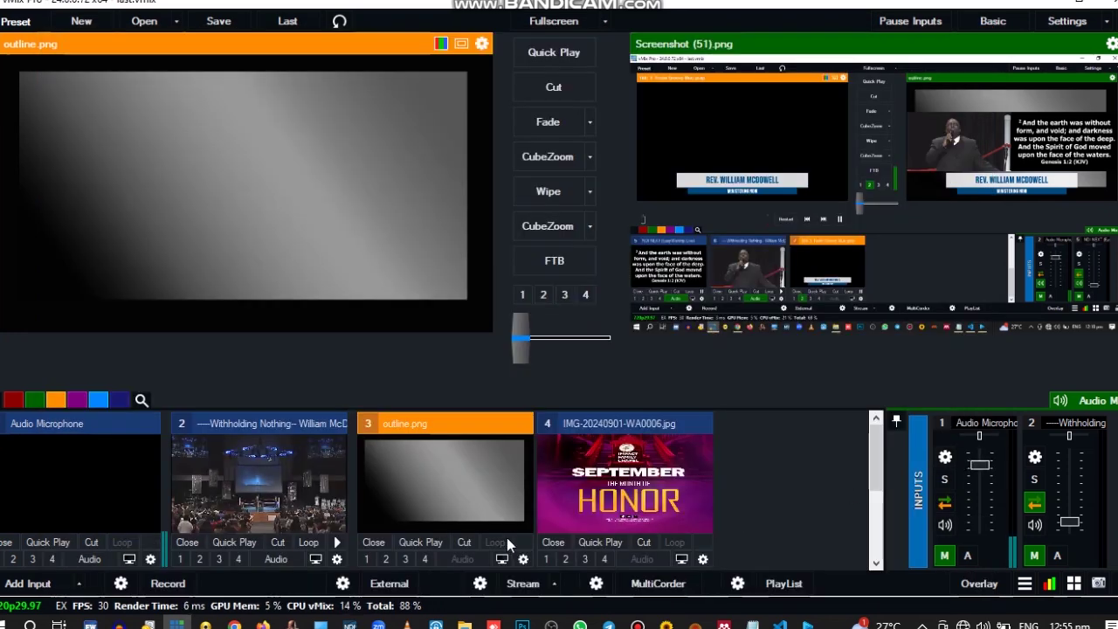
left_click_drag(875, 467, 874, 535)
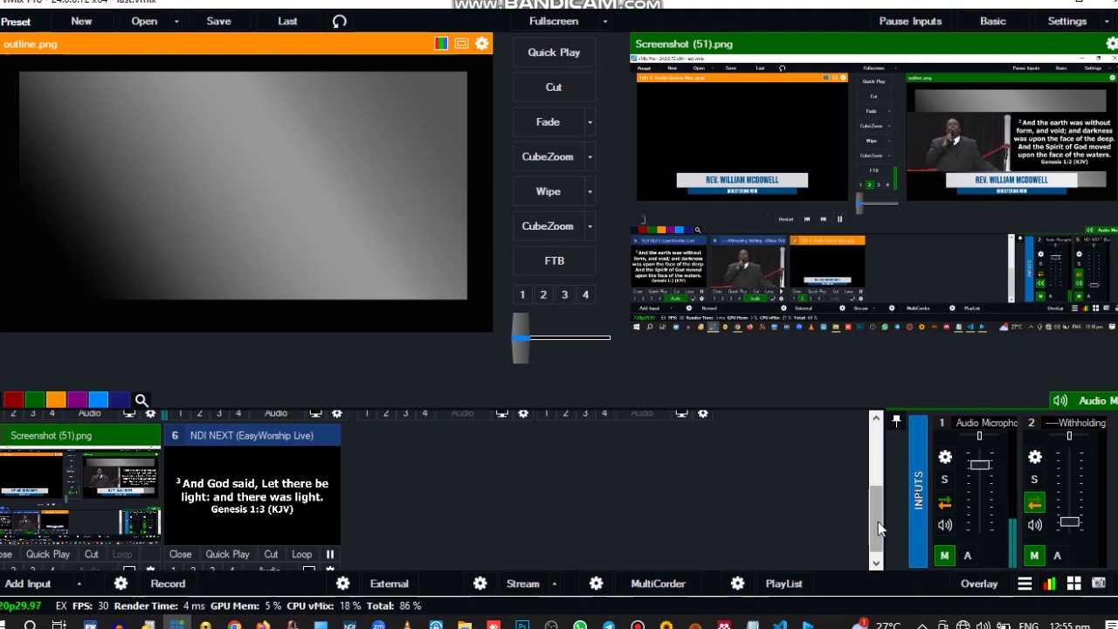
left_click_drag(878, 521, 874, 450)
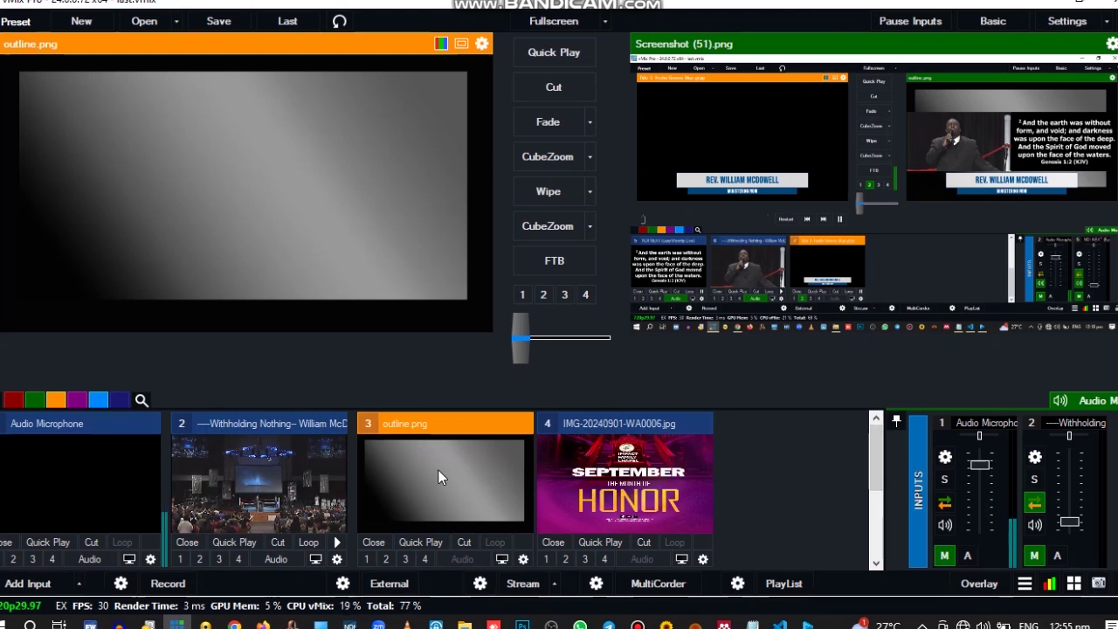
left_click_drag(875, 465, 865, 530)
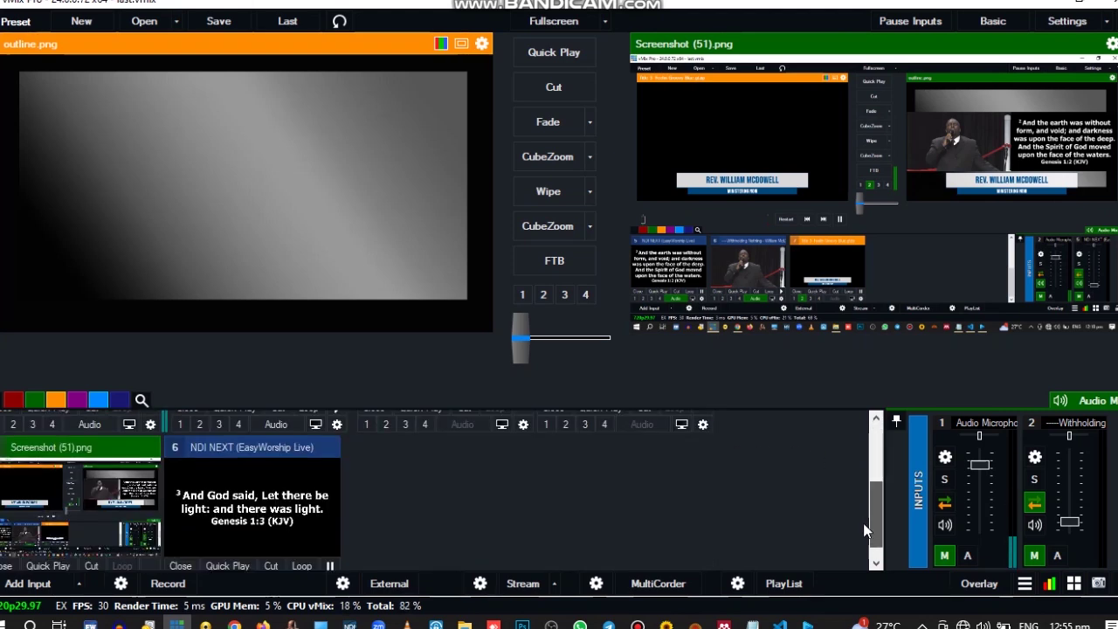
scroll(865, 530, "down", 1)
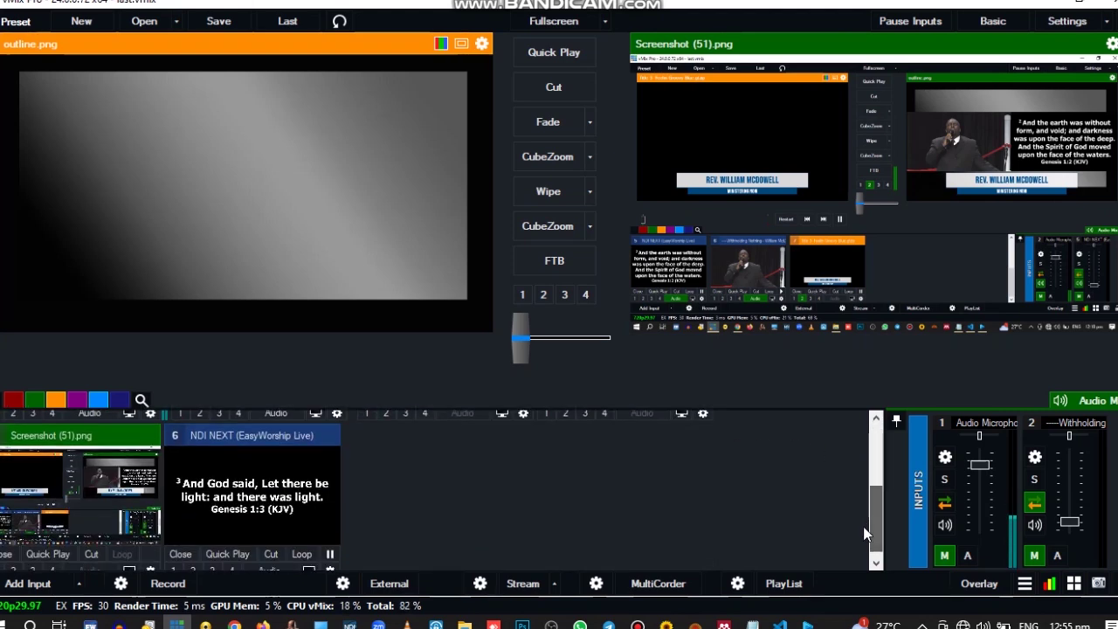
- Add a Colour input set to black, creating input 7
left_click(28, 583)
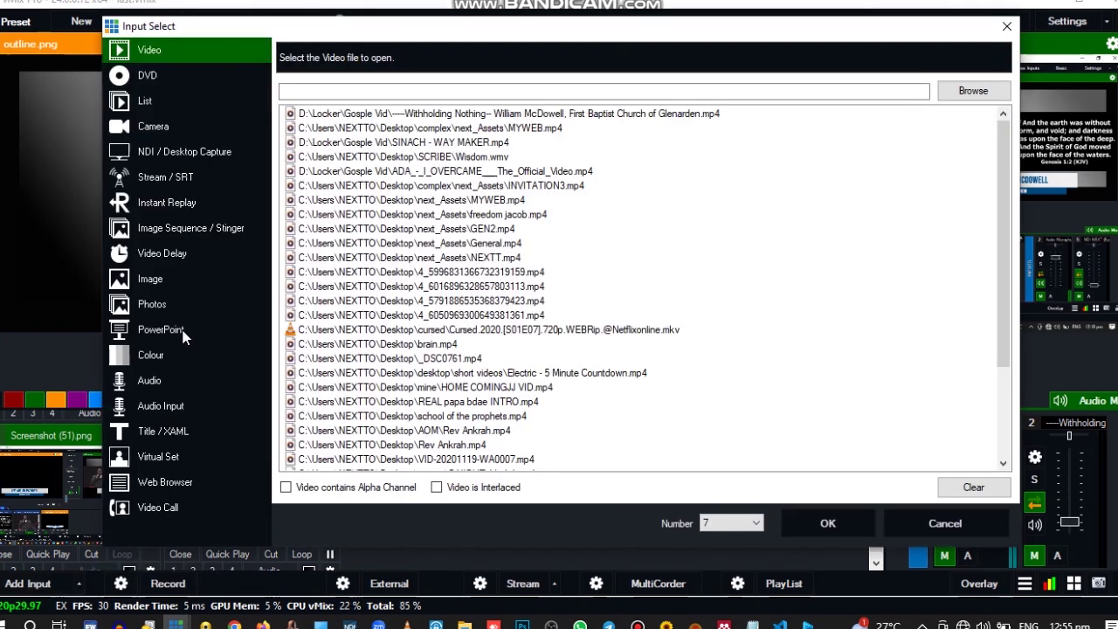
left_click(173, 354)
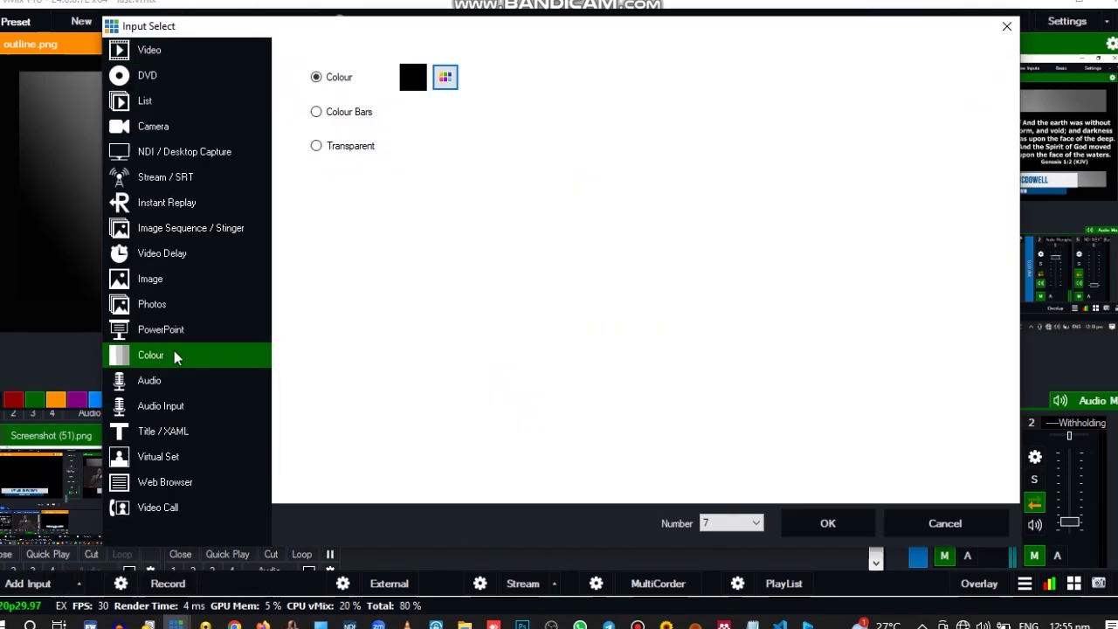
left_click(444, 80)
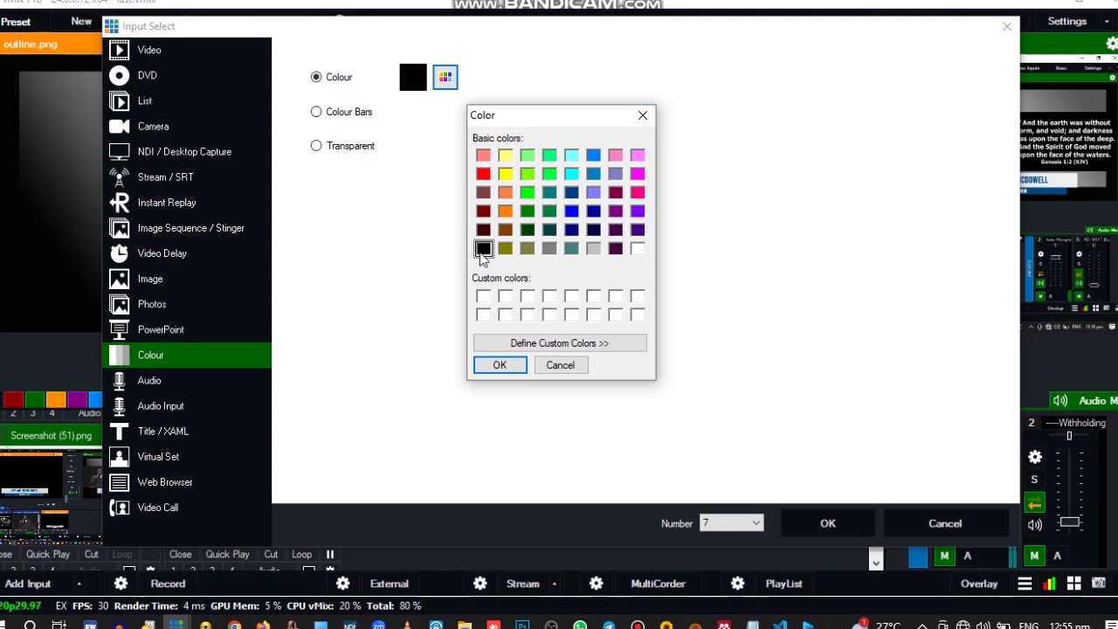
left_click(497, 366)
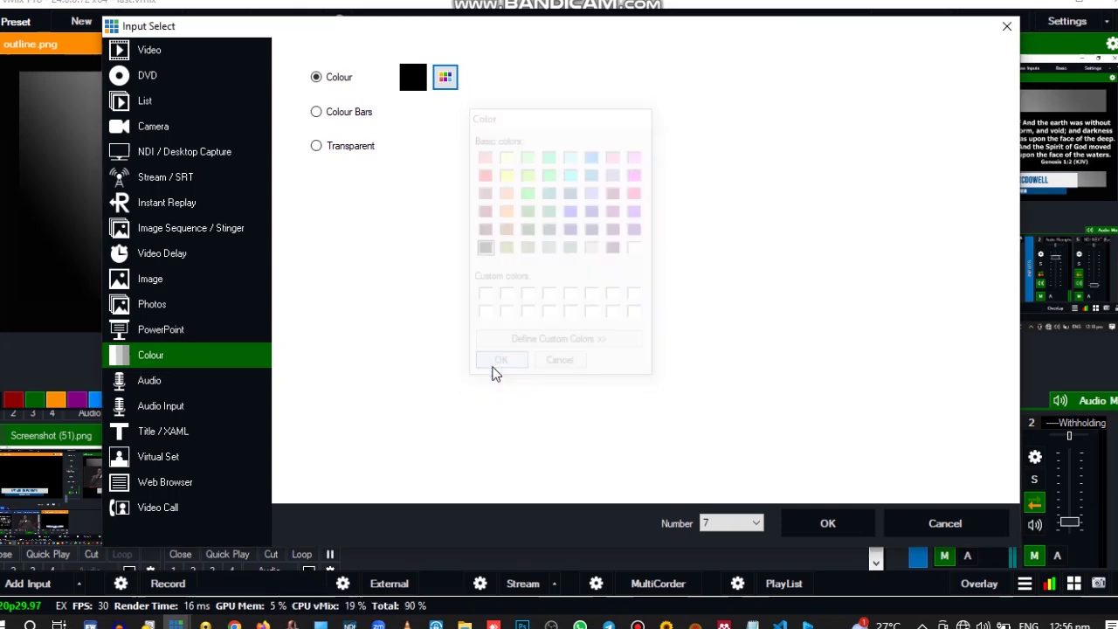
left_click(791, 524)
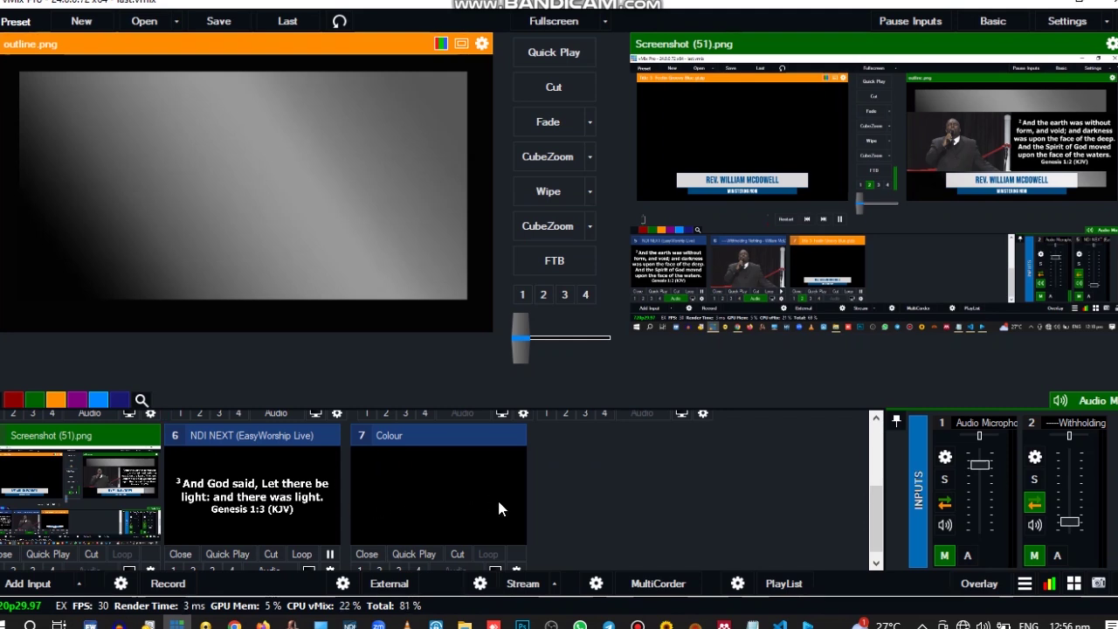
left_click_drag(880, 502, 879, 514)
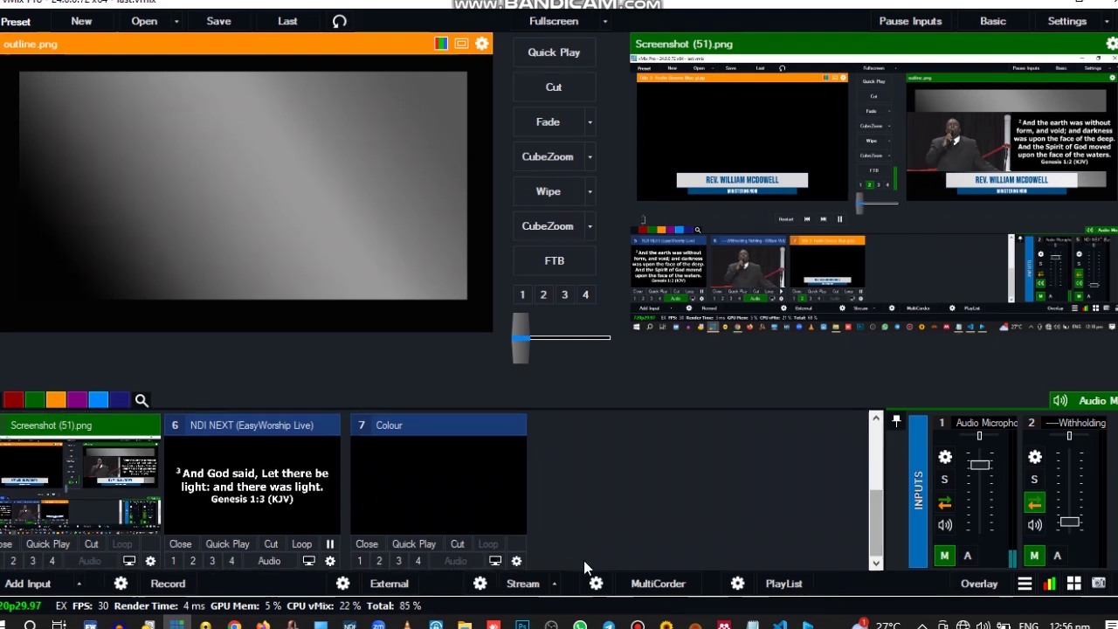
- Put 6 NDI NEXT (EasyWorship Live) on layer 1 of the black Colour input
left_click(516, 561)
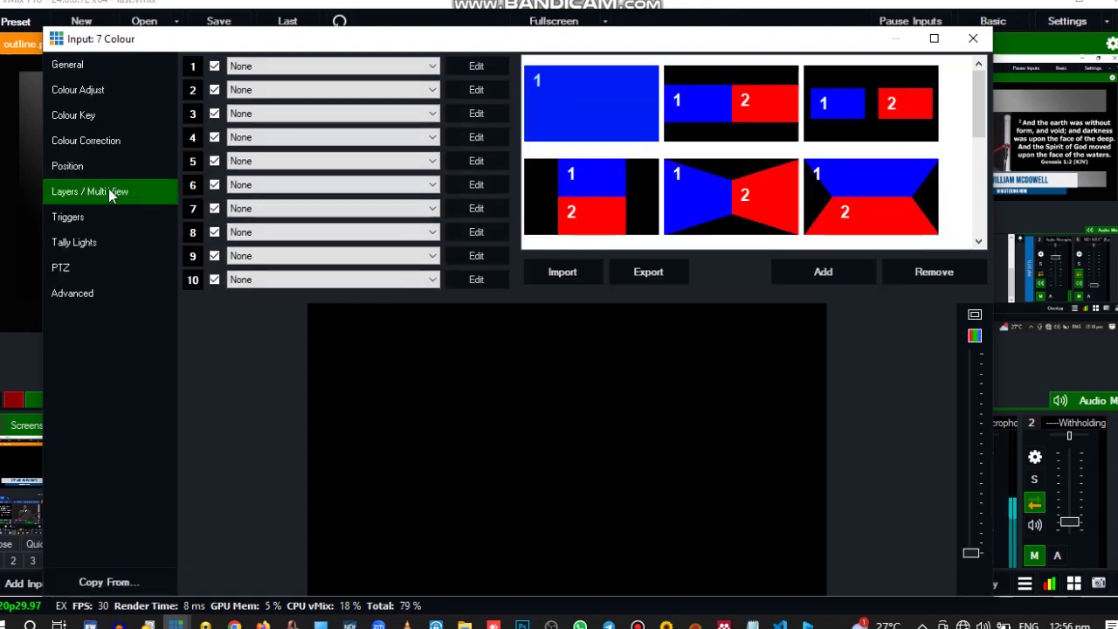
left_click(414, 68)
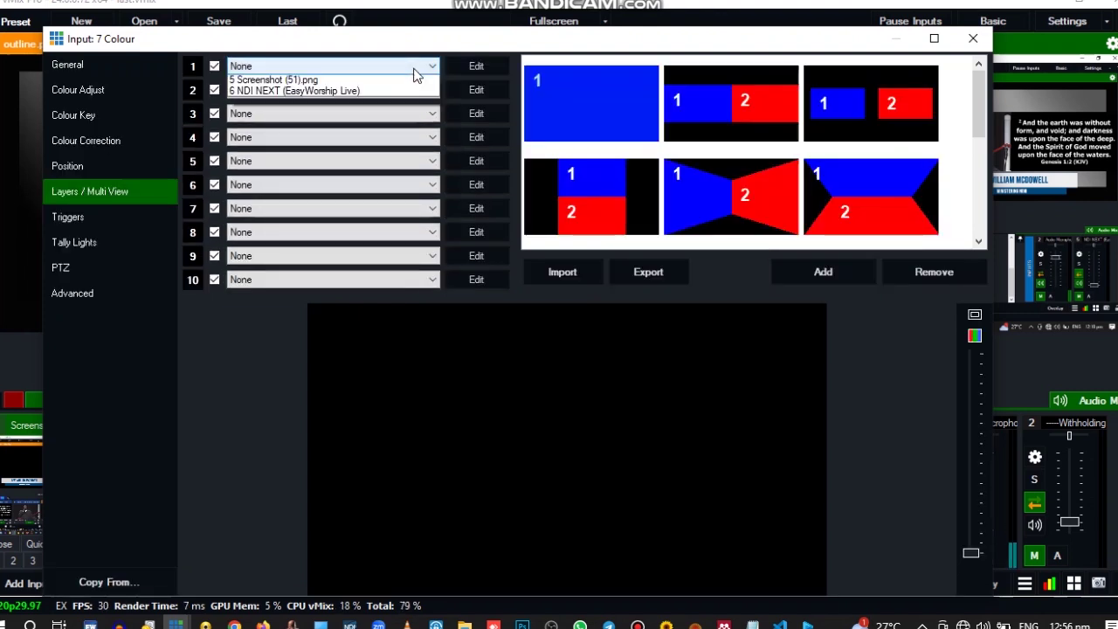
left_click(272, 144)
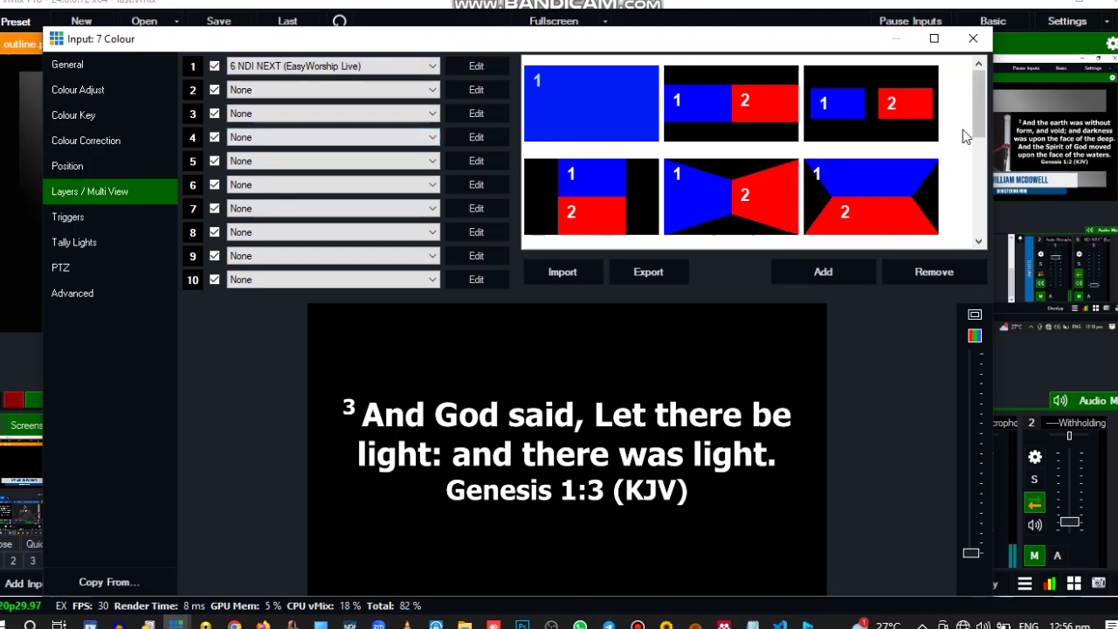
- Open outline.png's Layers / Multi View and apply the side-by-side two-box layout preset
left_click(972, 38)
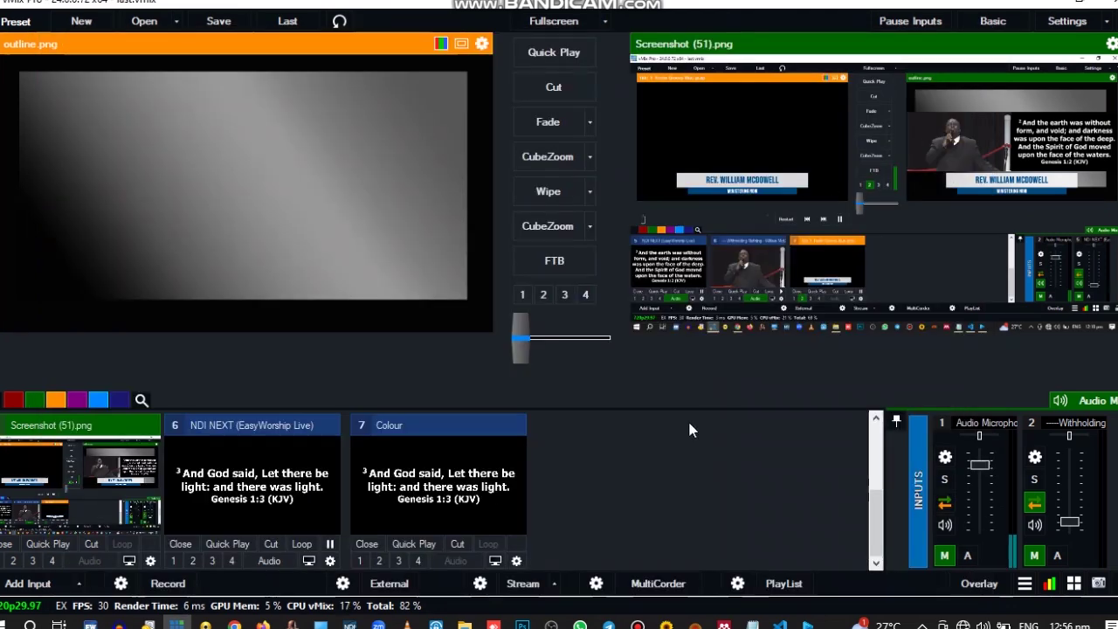
left_click_drag(879, 500, 880, 429)
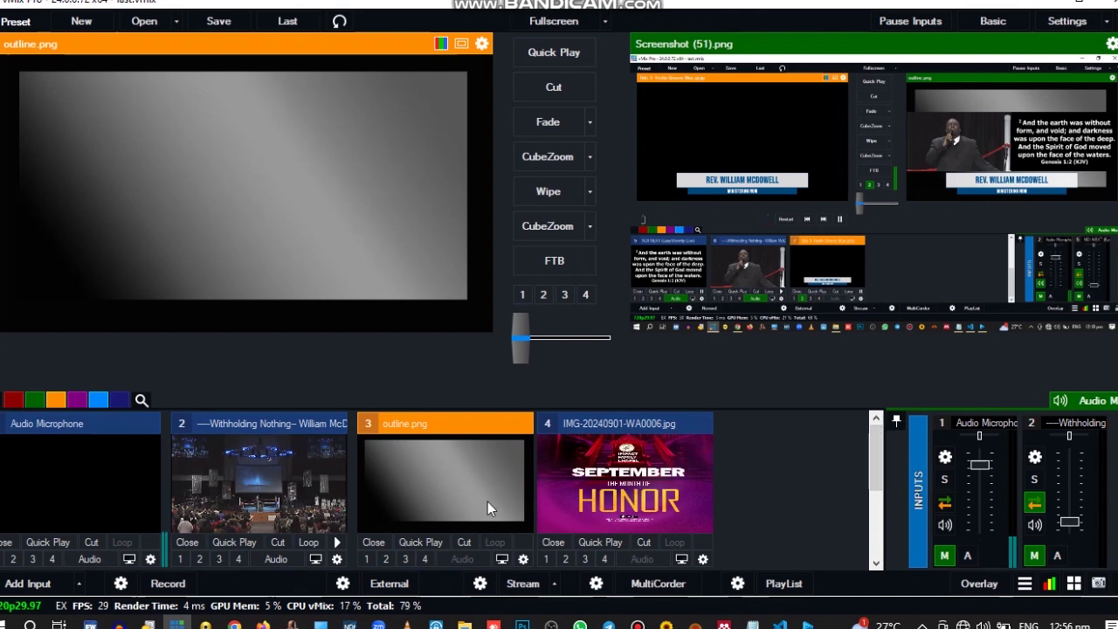
left_click(524, 560)
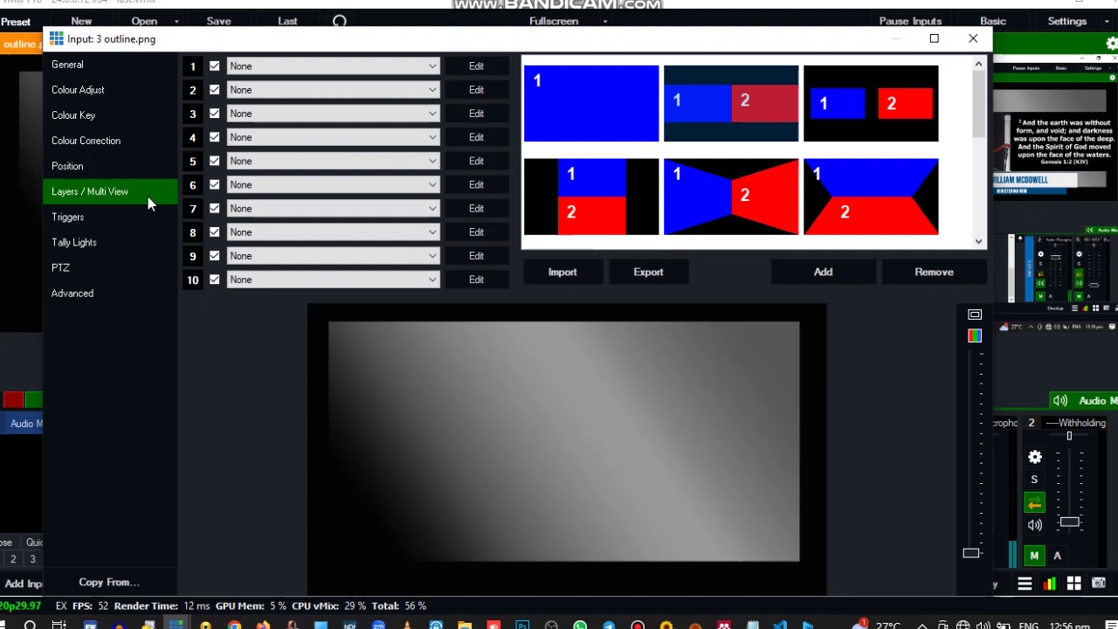
left_click(410, 73)
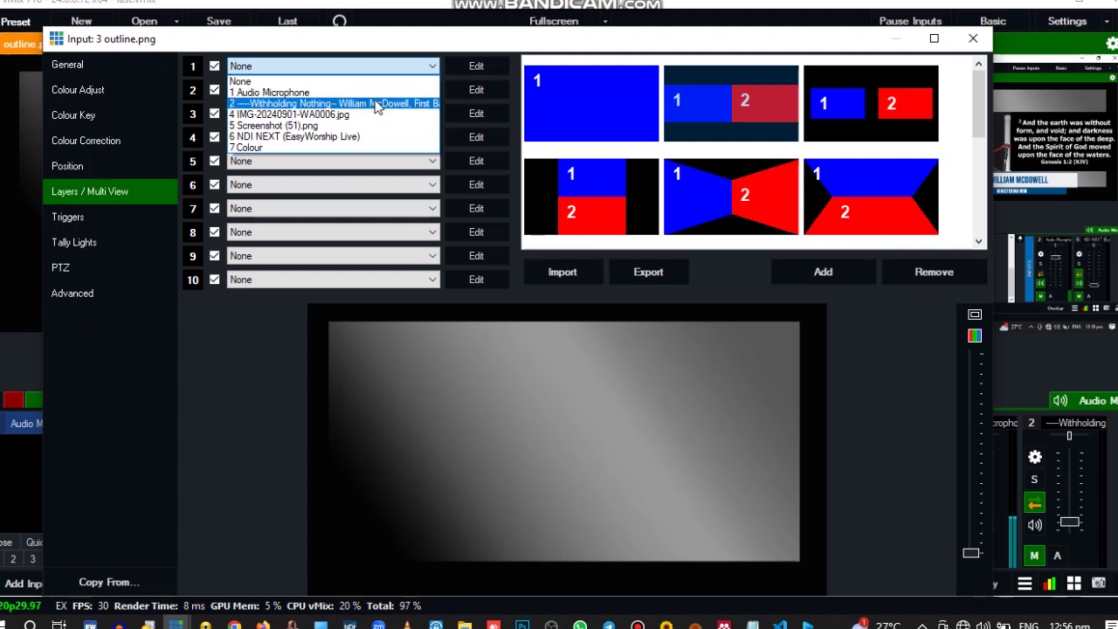
left_click(493, 44)
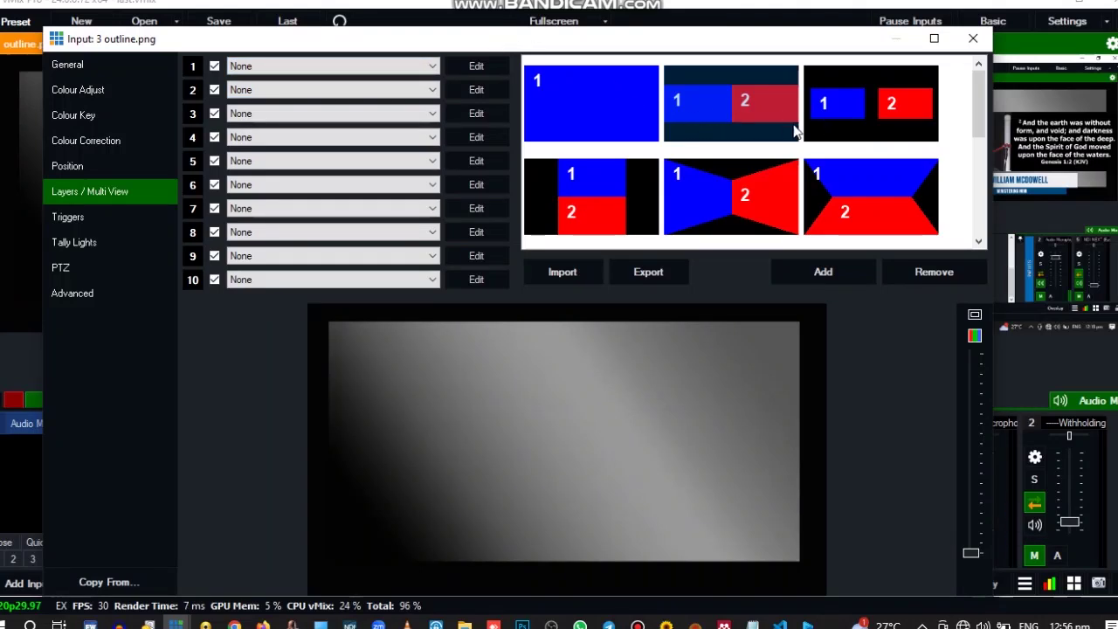
left_click(721, 113)
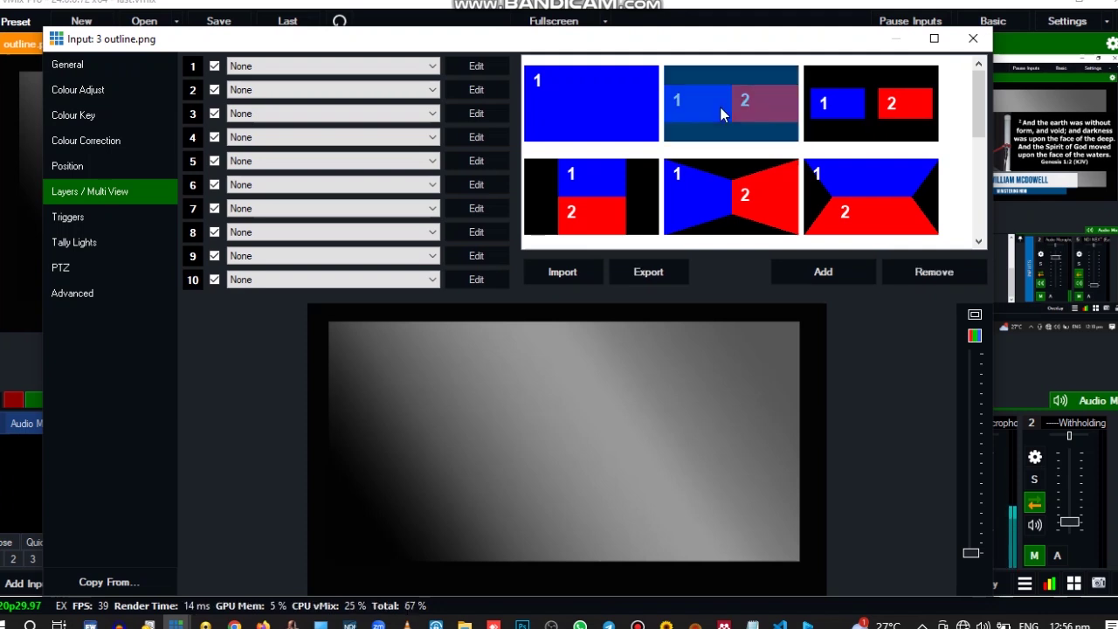
mouse_move(975, 117)
left_mouse_down()
mouse_move(977, 172)
mouse_move(978, 123)
left_mouse_up()
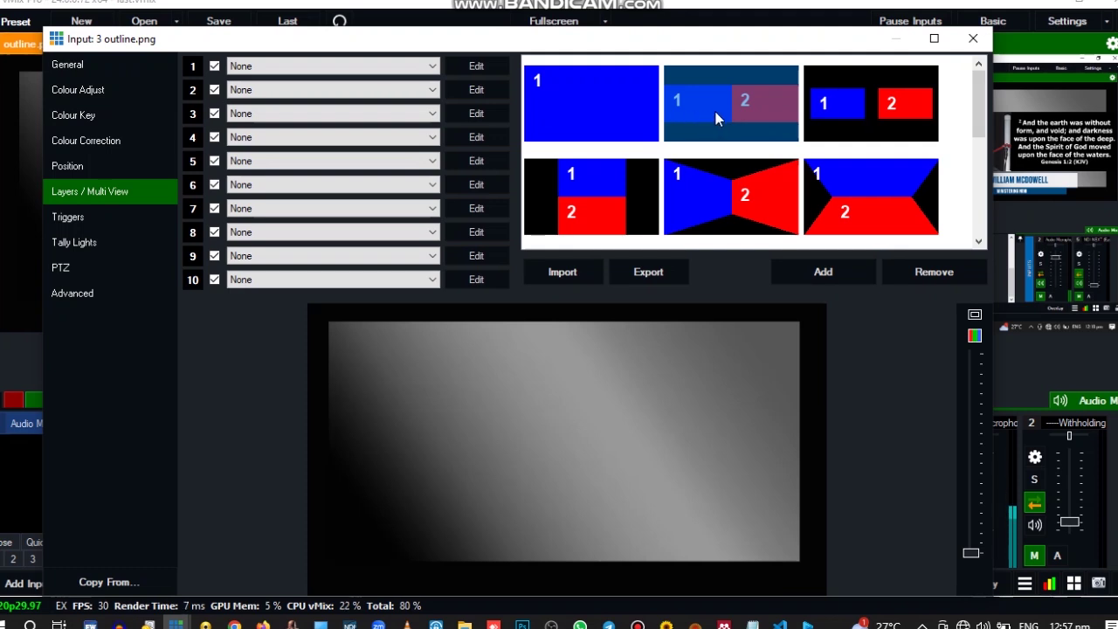
- Set layer 1 to the Withholding Nothing video and layer 2 to 7 Colour
left_click(368, 67)
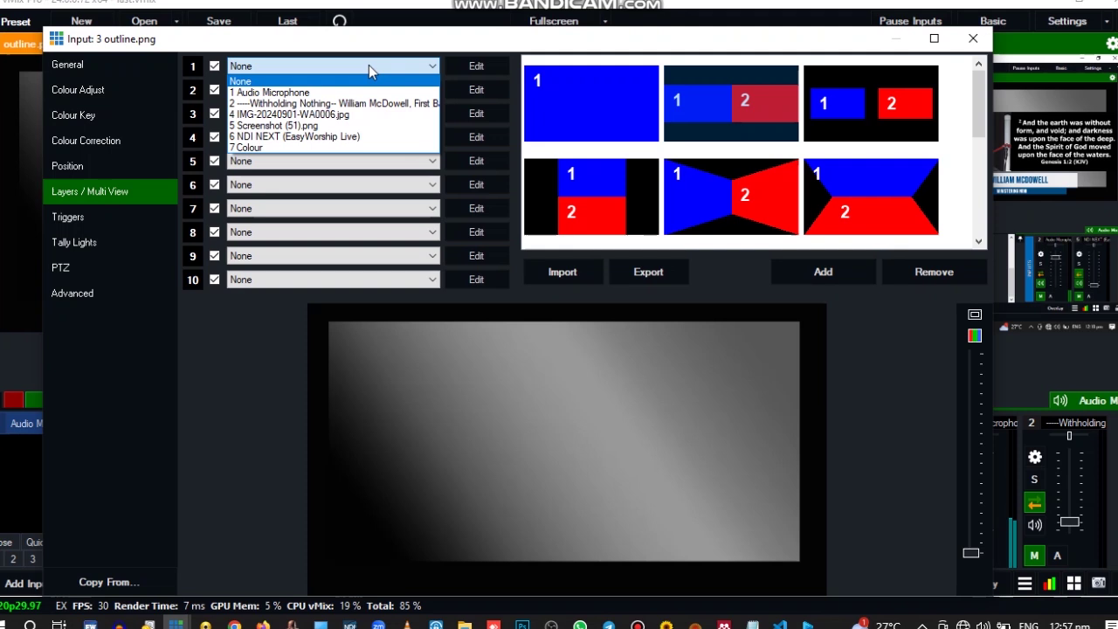
left_click(340, 104)
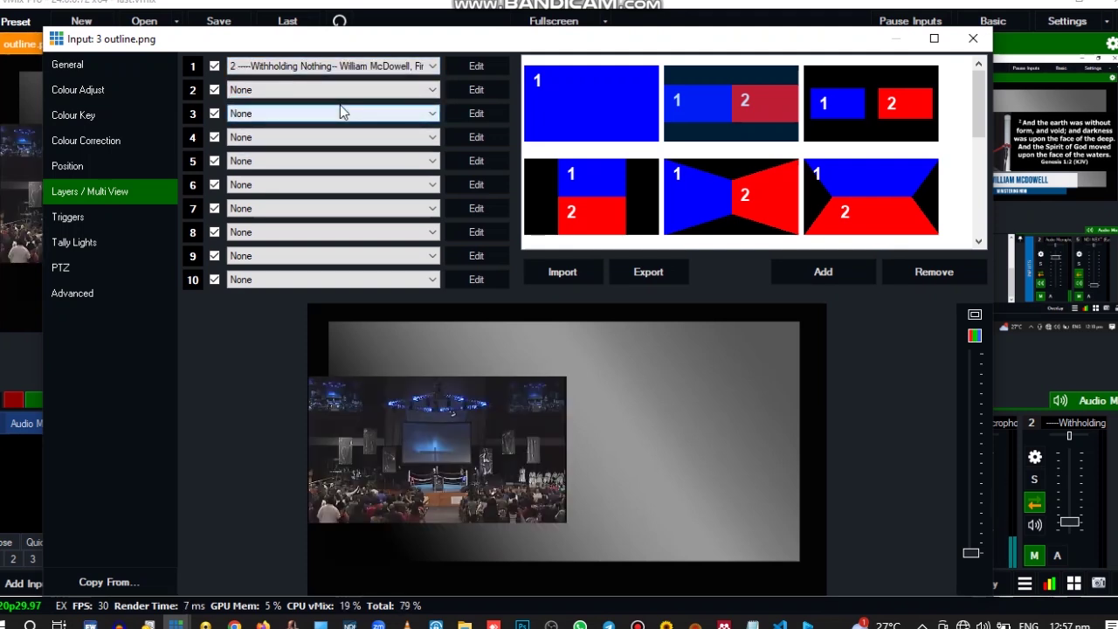
left_click(412, 90)
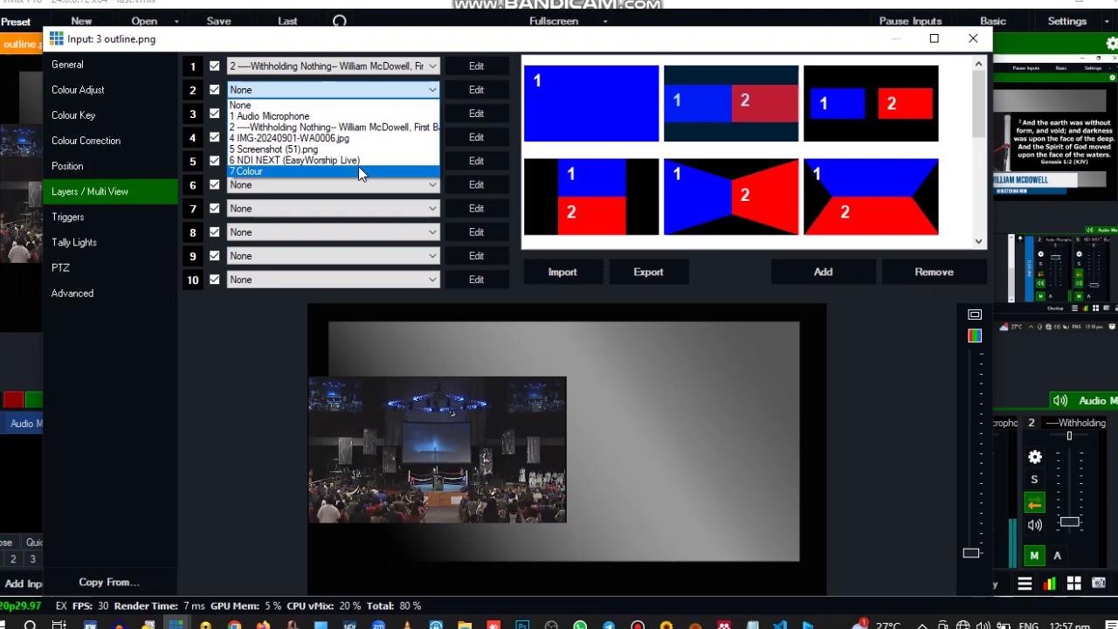
left_click(358, 170)
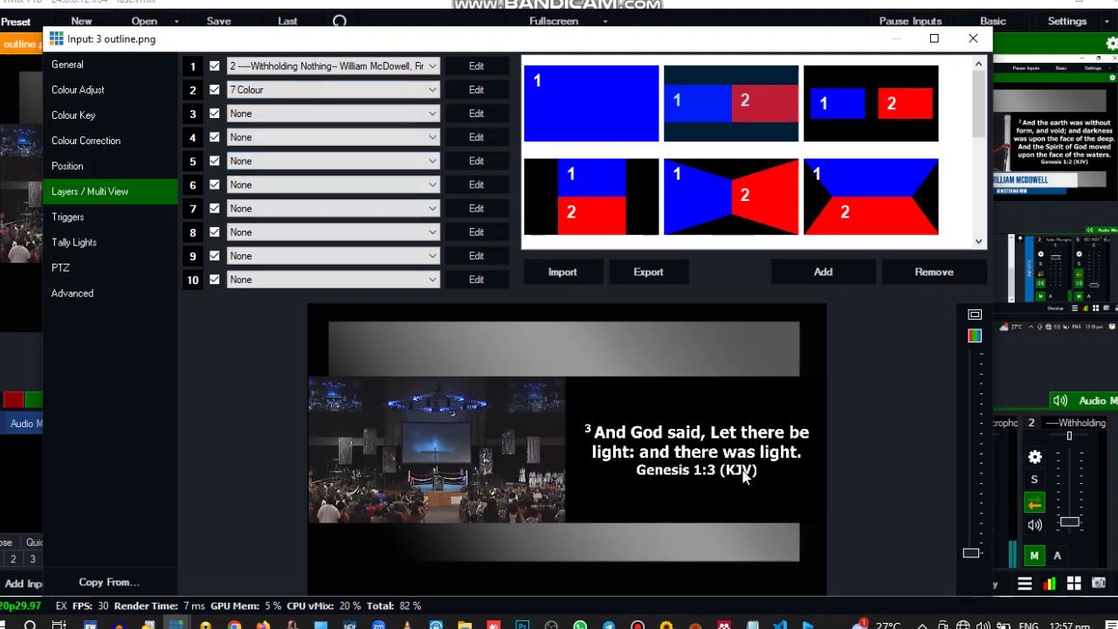
left_click(972, 39)
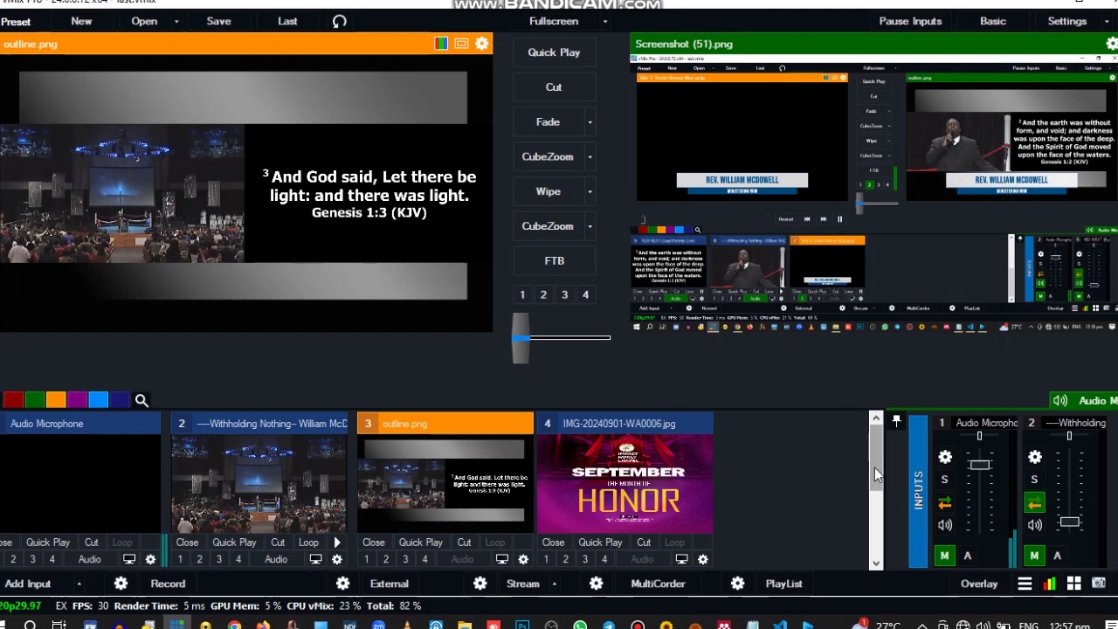
- Delete the Screenshot input and cut outline.png to the live output
scroll(874, 467, "down", 2)
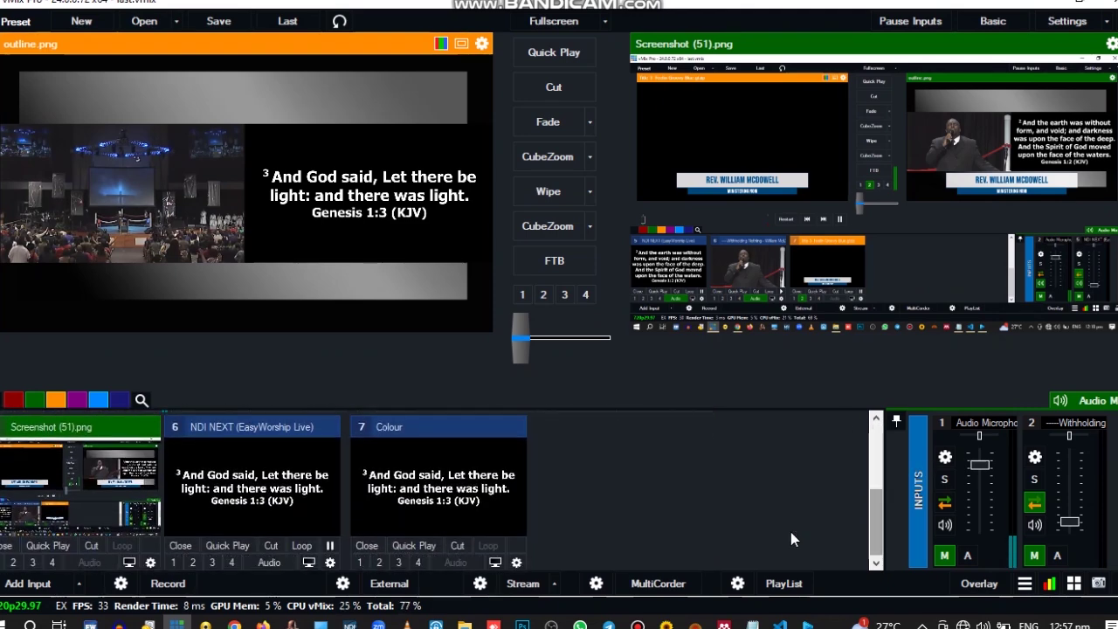
key("Delete")
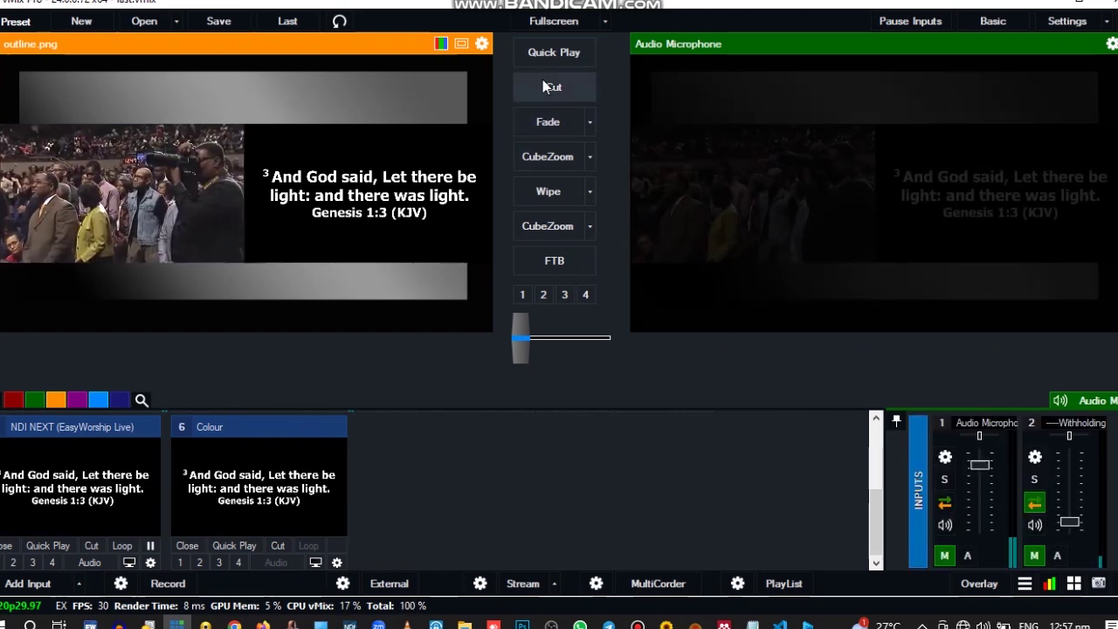
left_click(542, 79)
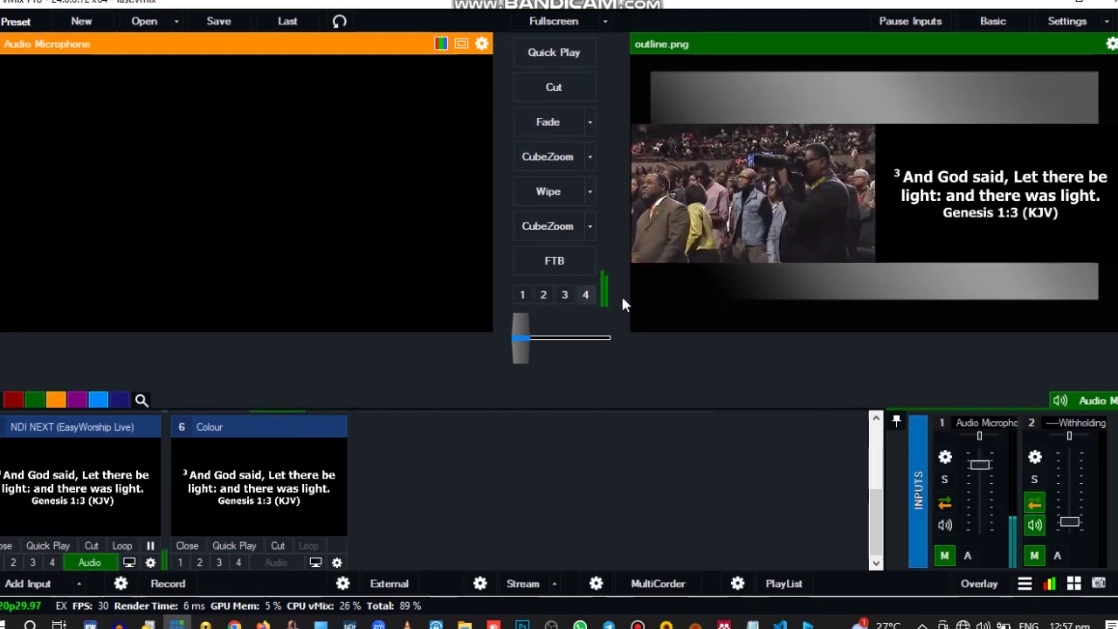
- Pull the NDI NEXT audio fader to 0 and cue the sermon video at 00:00:00
left_click_drag(880, 504, 874, 454)
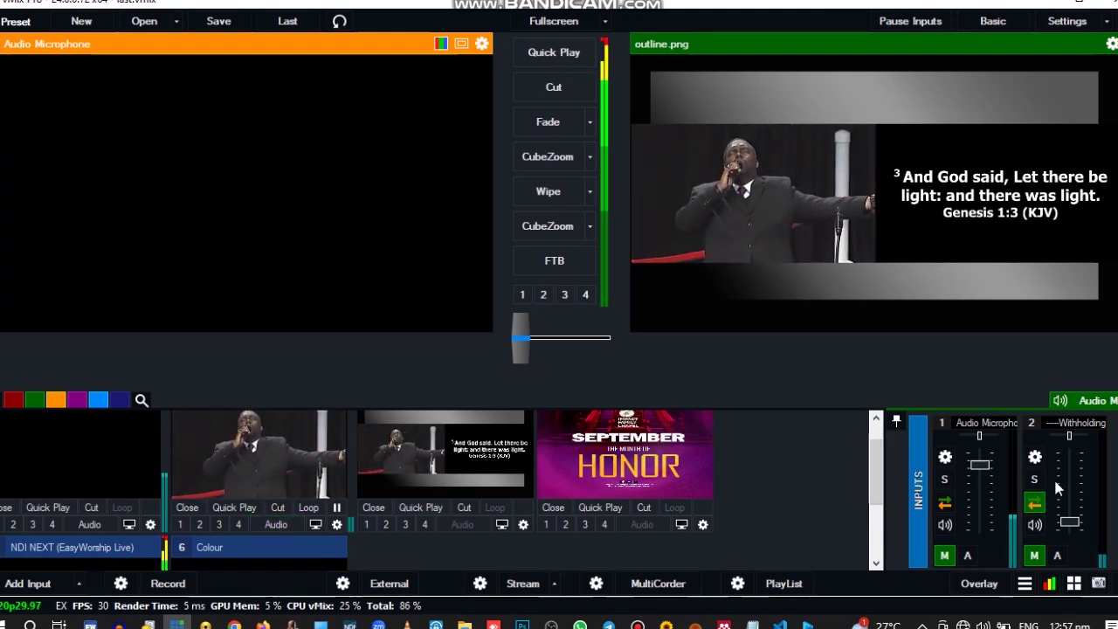
scroll(1053, 476, "down", 2)
scroll(955, 489, "down", 1)
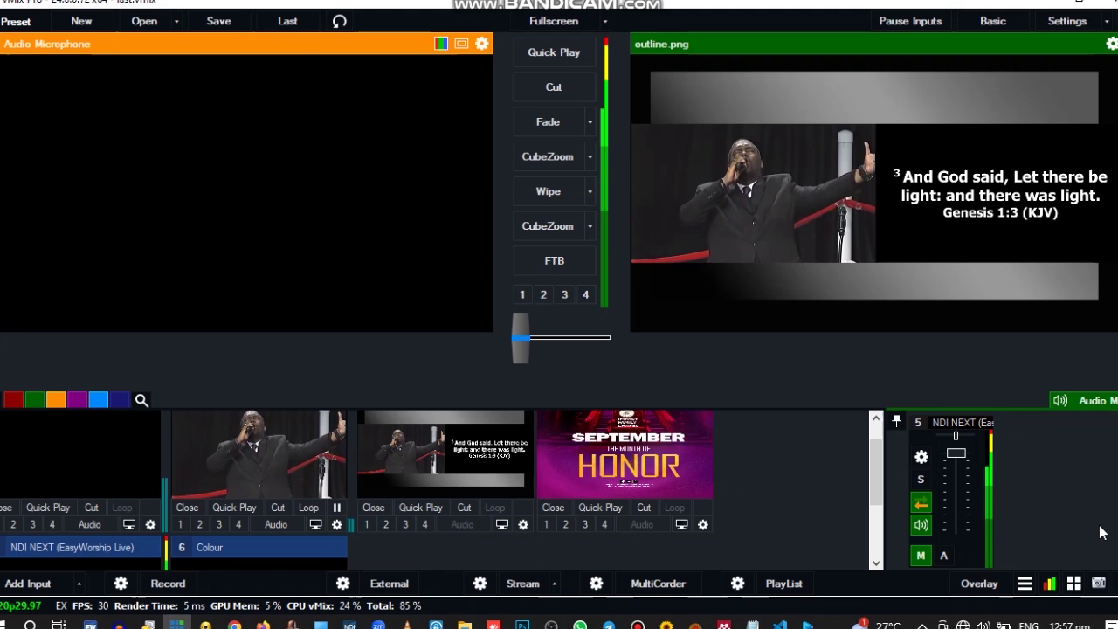
left_click_drag(955, 453, 960, 544)
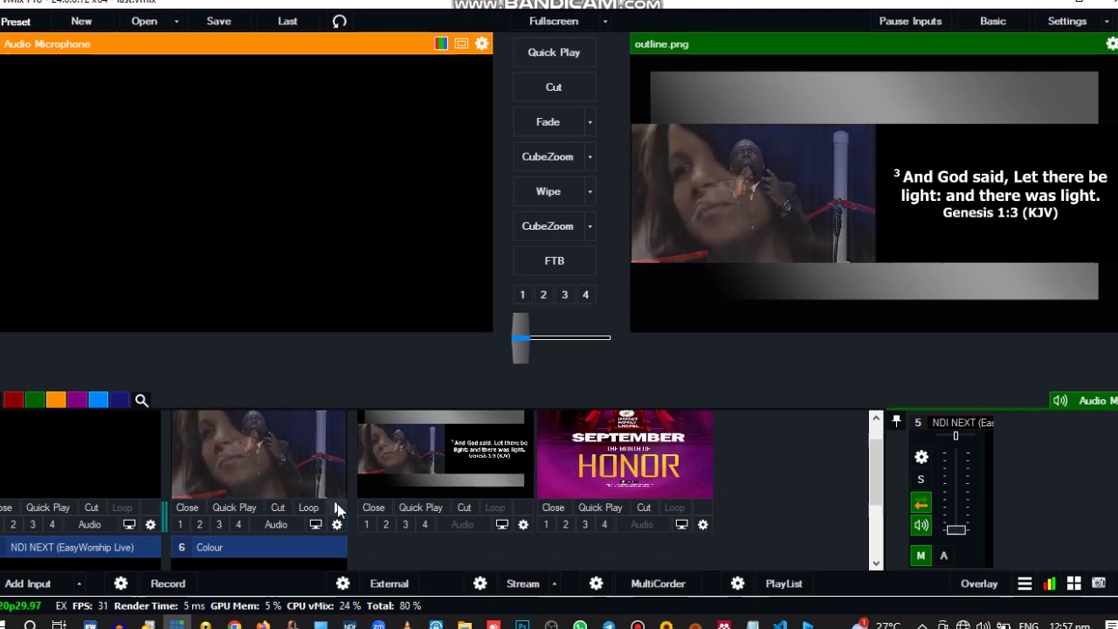
left_click(300, 465)
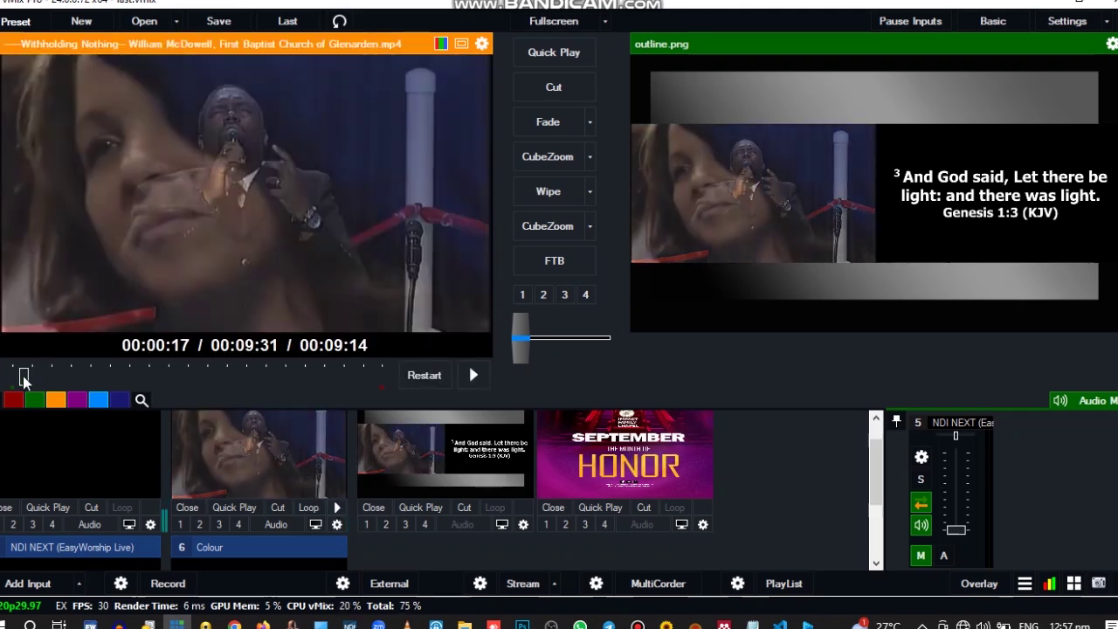
left_click_drag(24, 377, 12, 376)
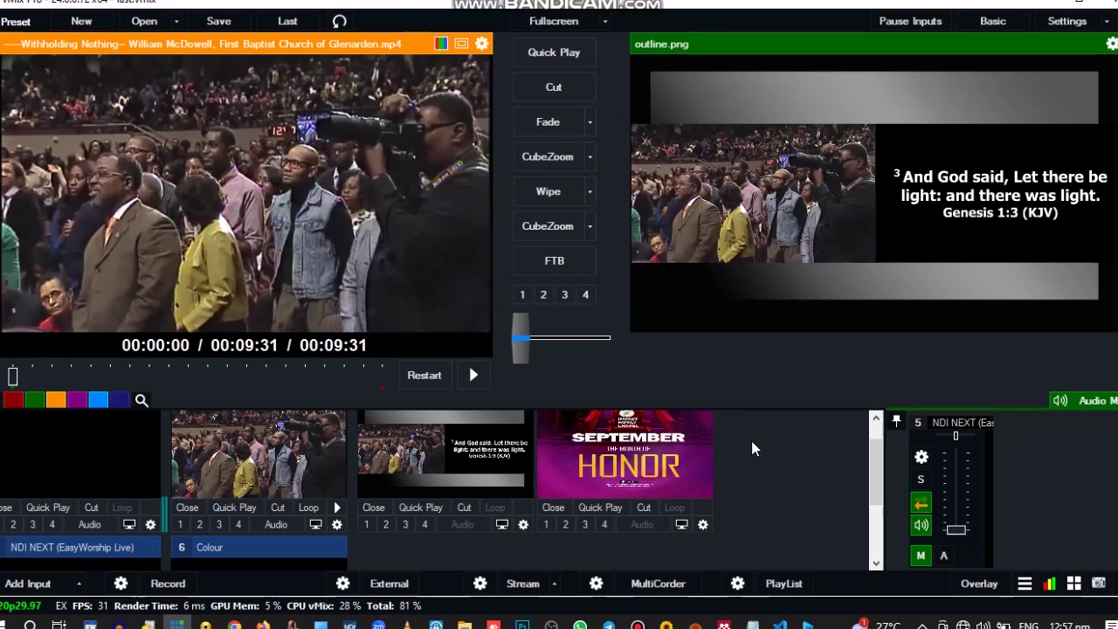
scroll(880, 463, "up", 1)
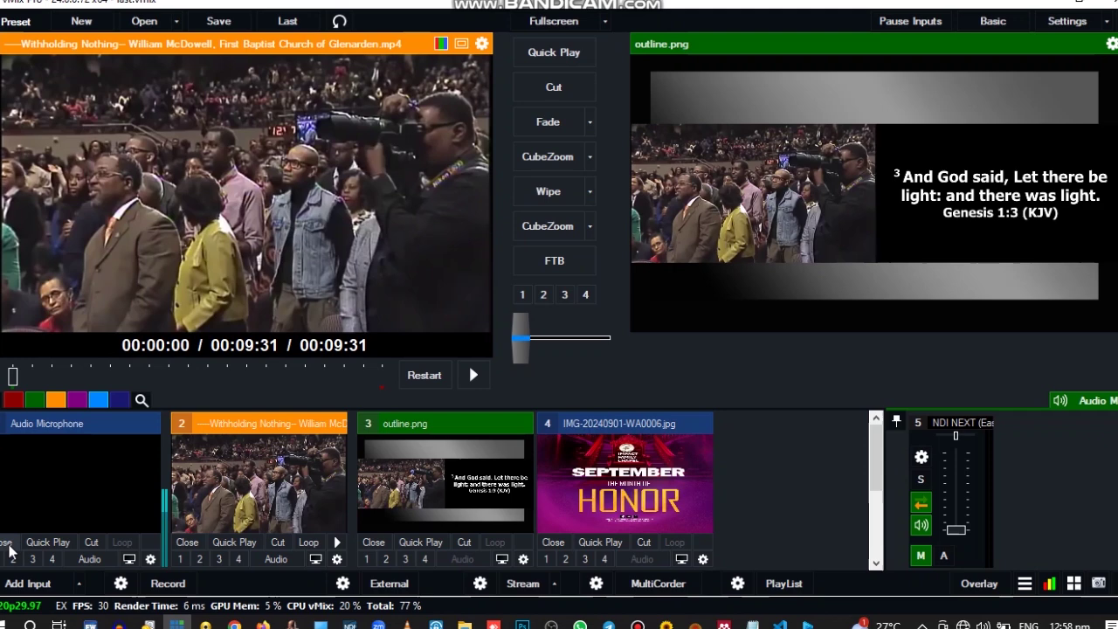
- Add the Title 3- Feelin Groovy Blue title template as a new input
left_click(3, 590)
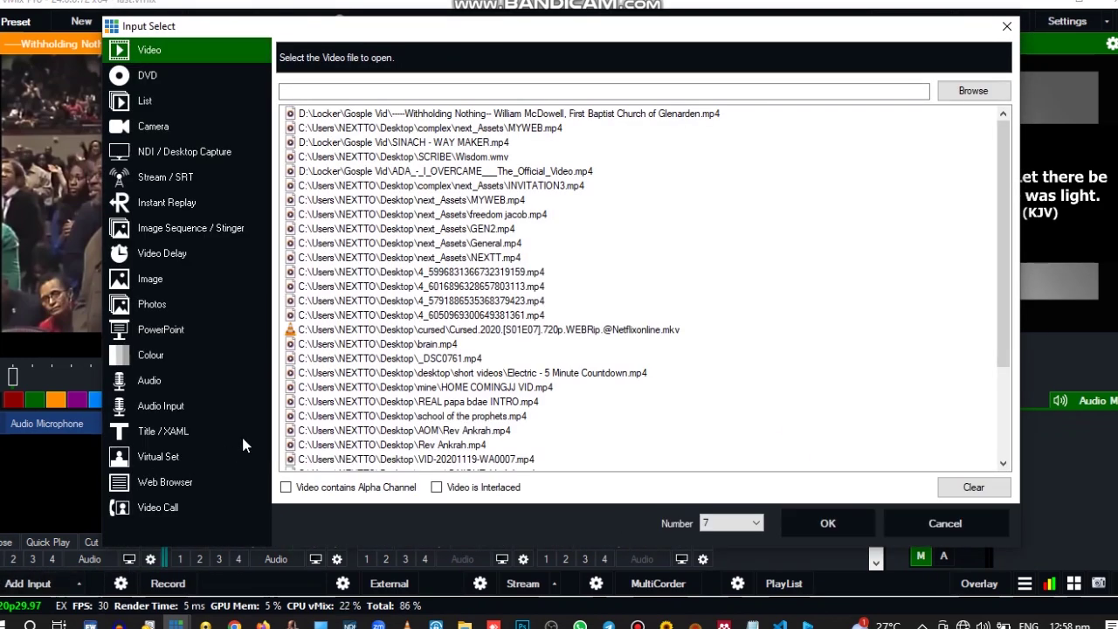
left_click(200, 432)
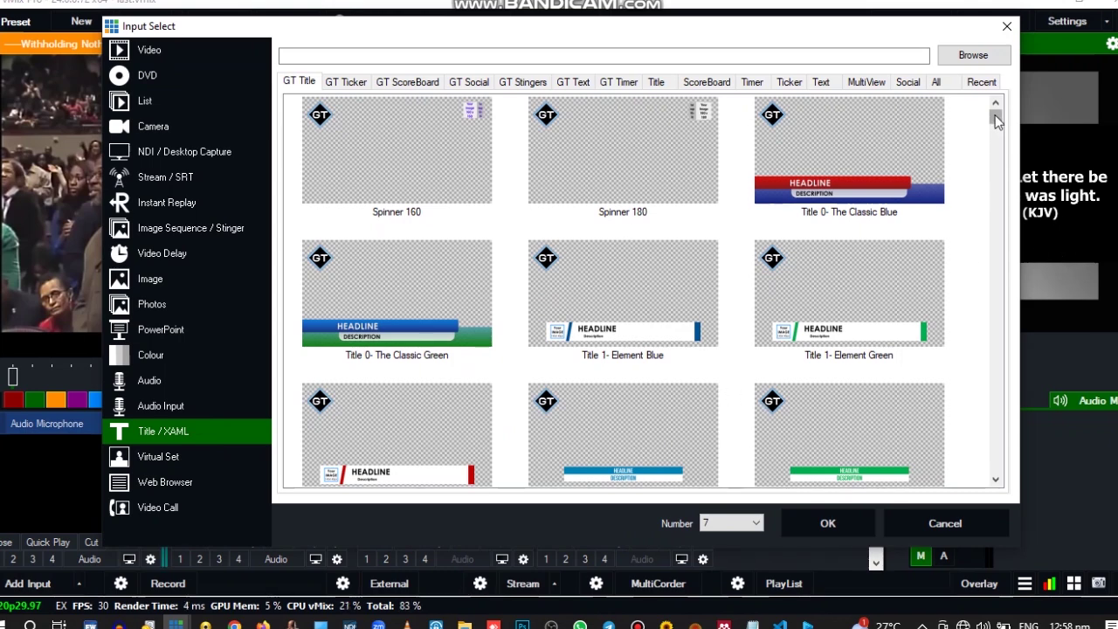
left_click(996, 480)
left_click(995, 480)
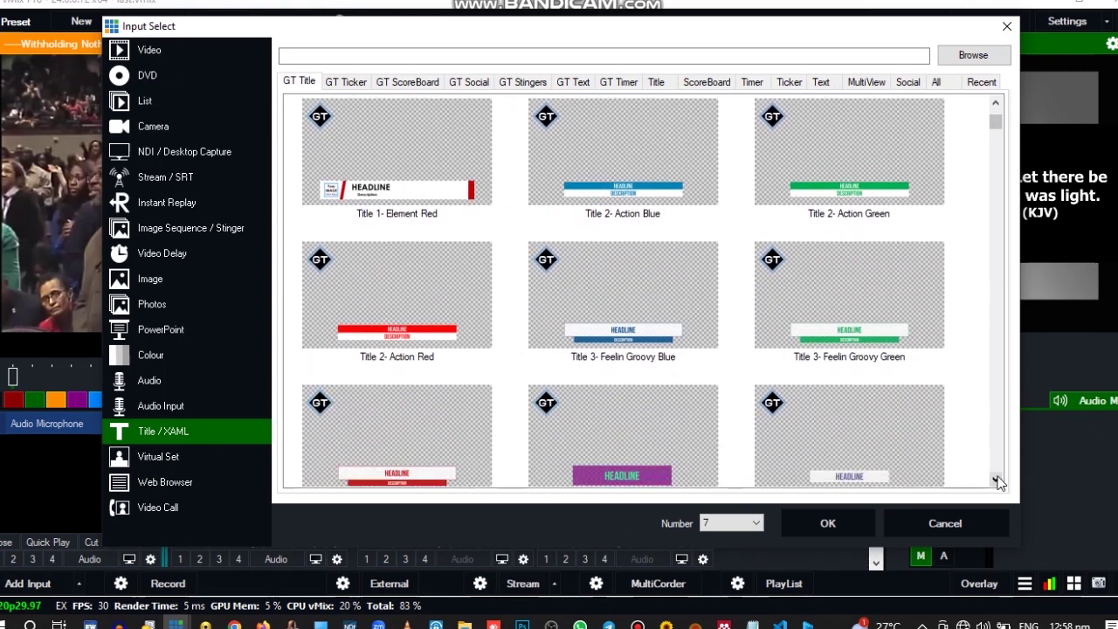
left_click(662, 299)
left_click(831, 522)
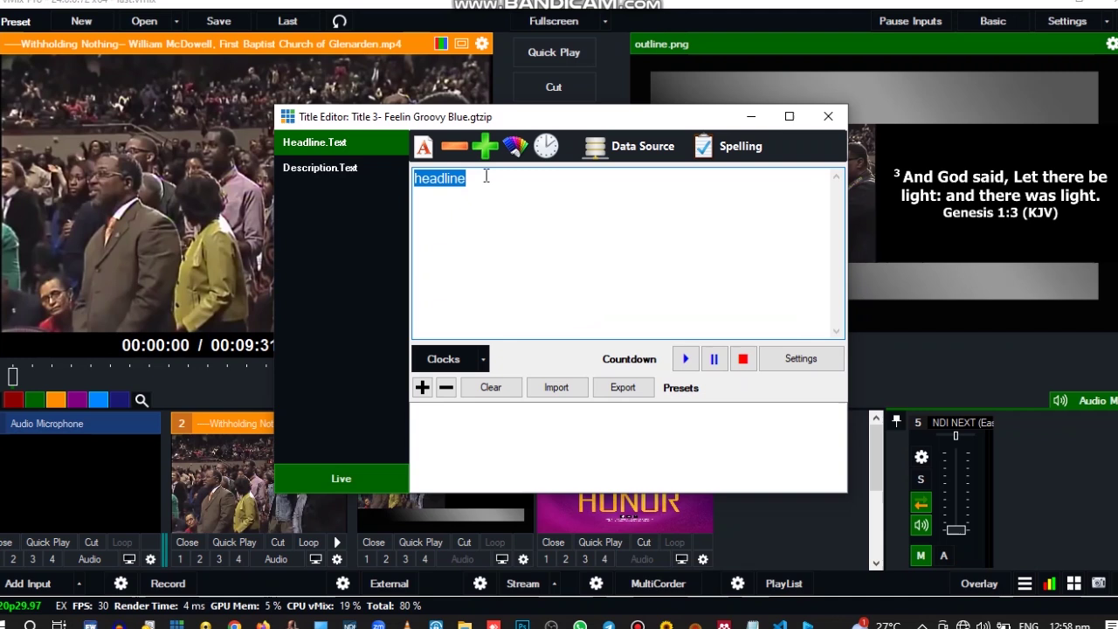
- Paste the preacher's name as headline and MINISTERING NOW as description, then close the editor
key("BackSpace")
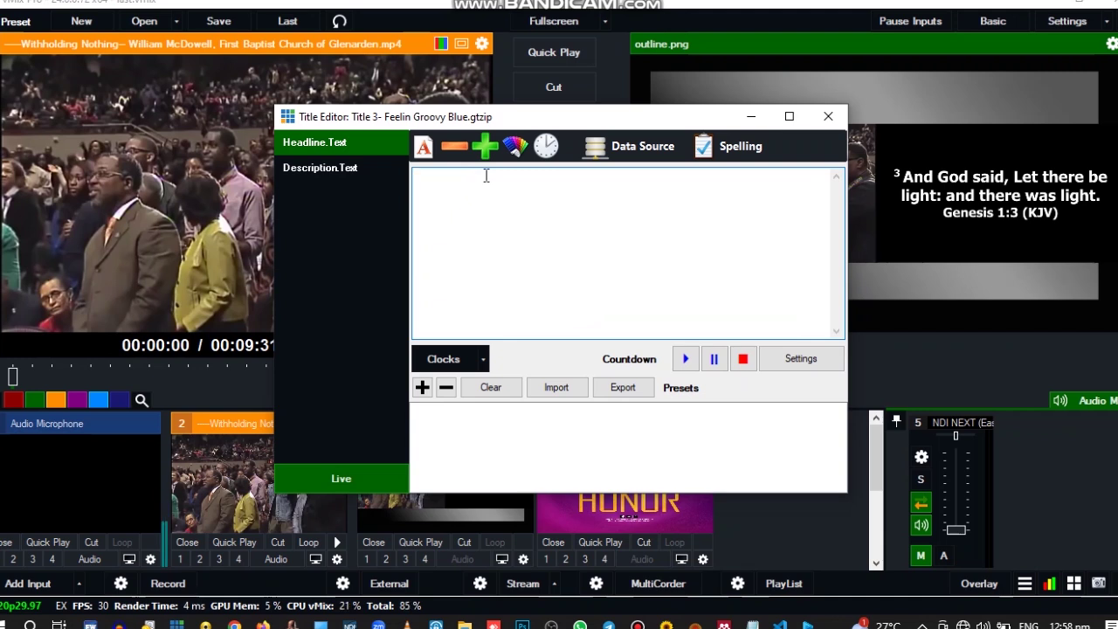
type("REV. WILLIAM McDowell")
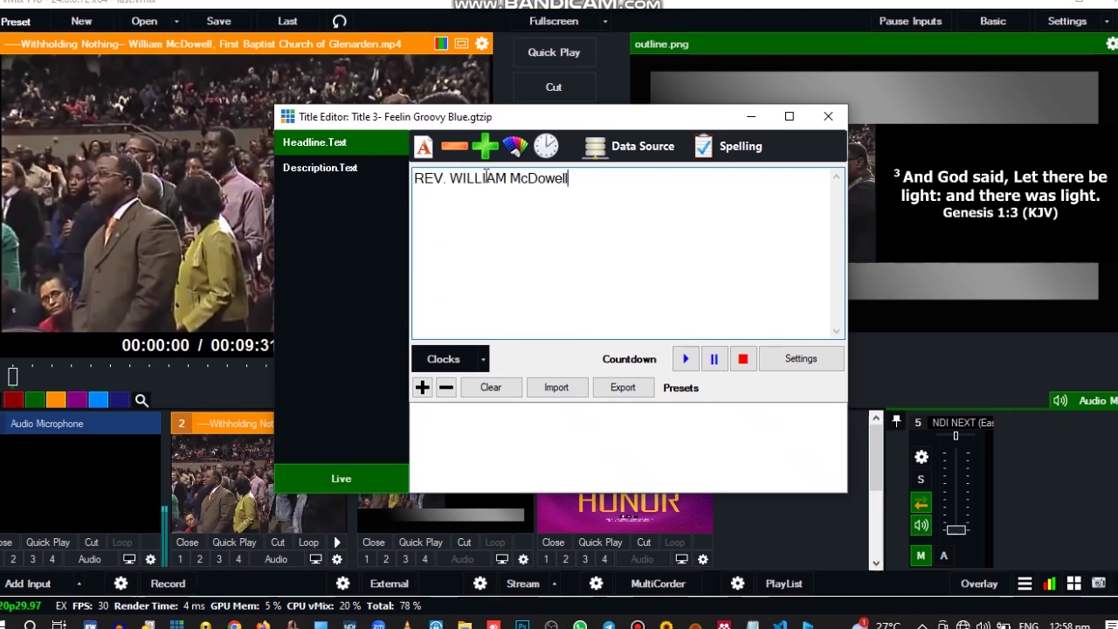
left_click(294, 175)
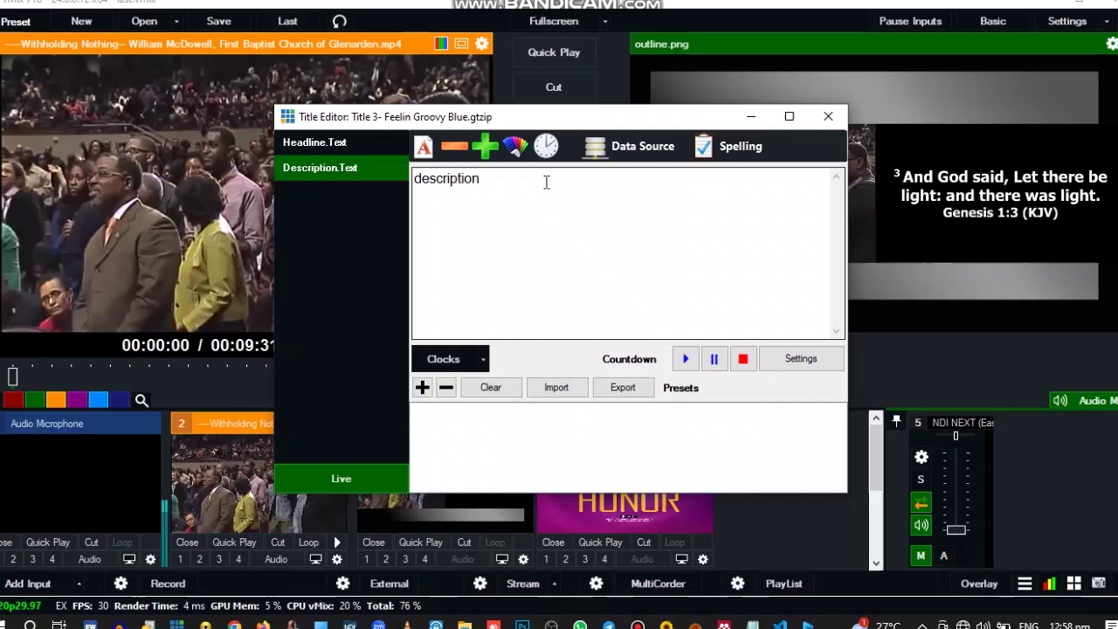
left_click_drag(544, 180, 362, 206)
key("BackSpace")
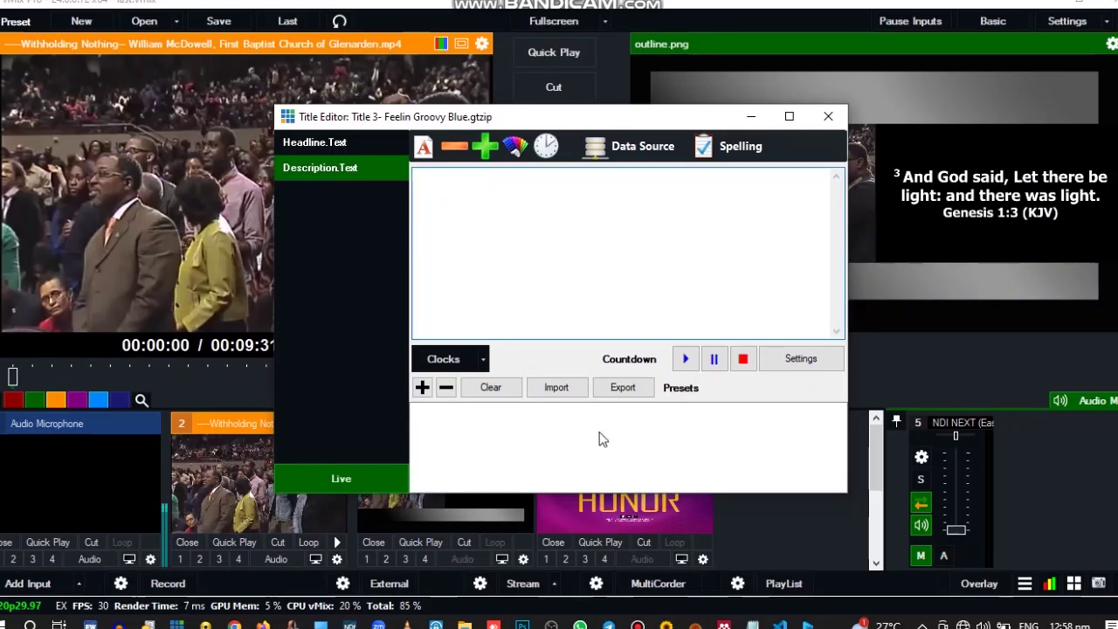
left_click(753, 624)
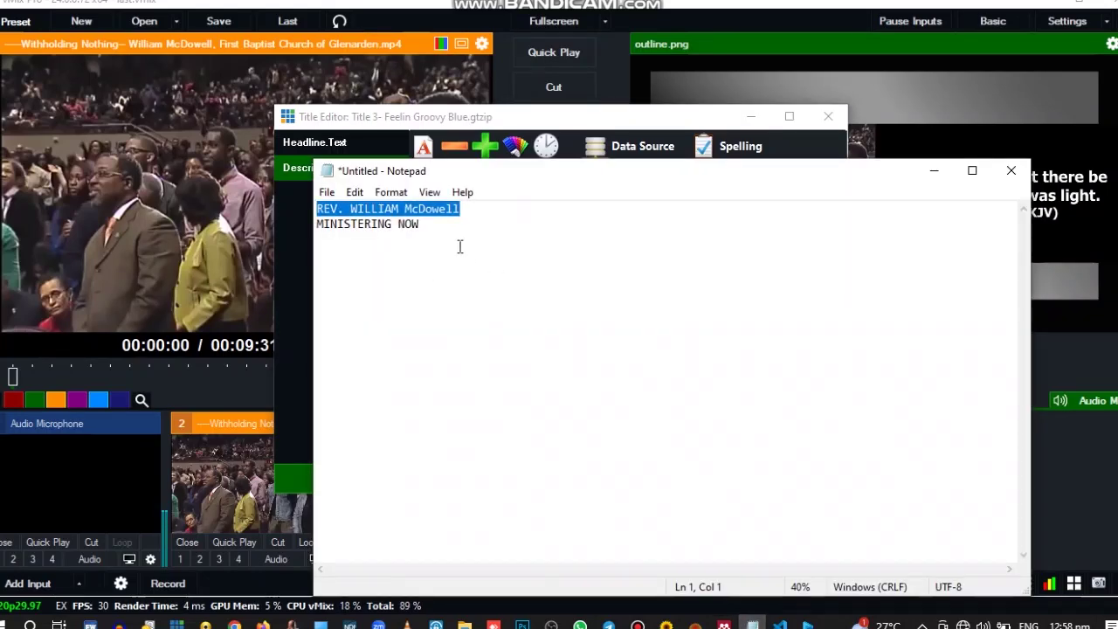
left_click_drag(439, 229, 316, 231)
key("ctrl+c")
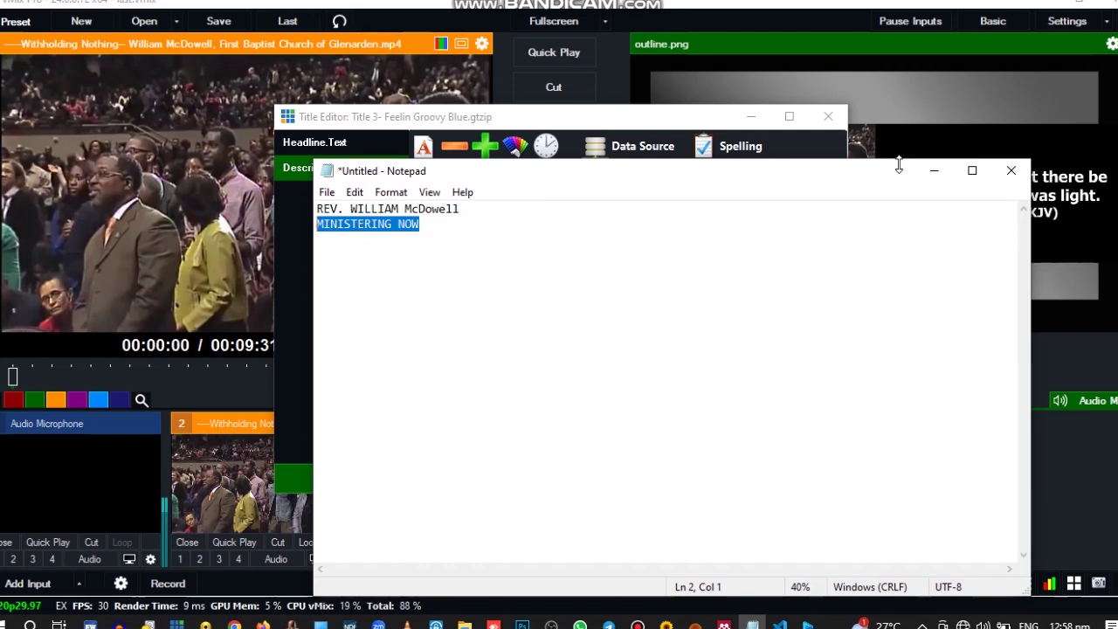
left_click(940, 180)
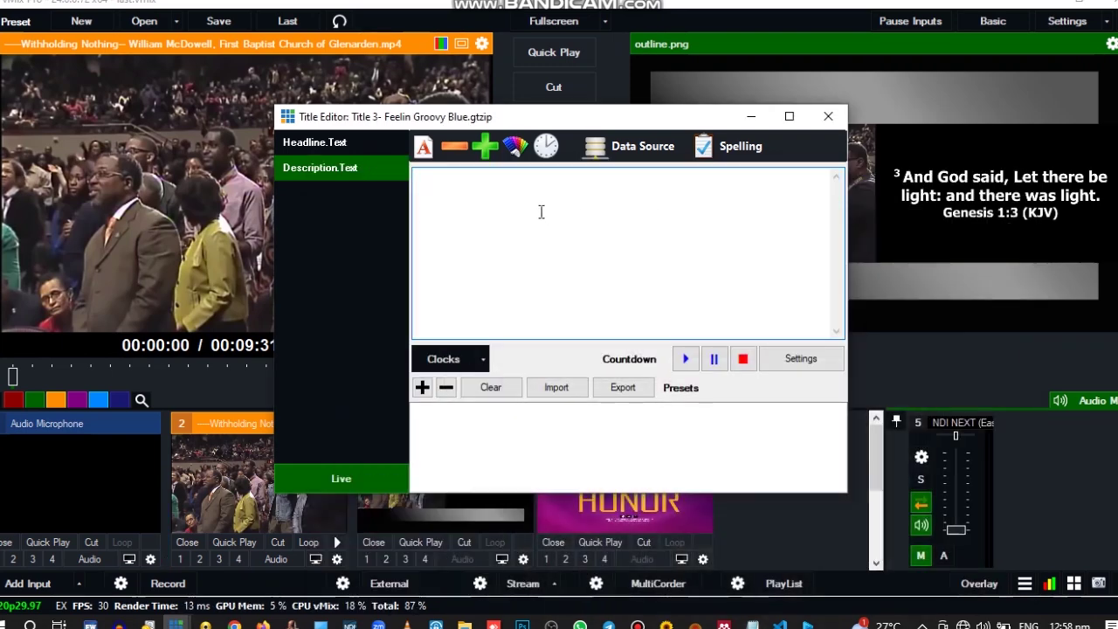
key("ctrl+v")
left_click(364, 482)
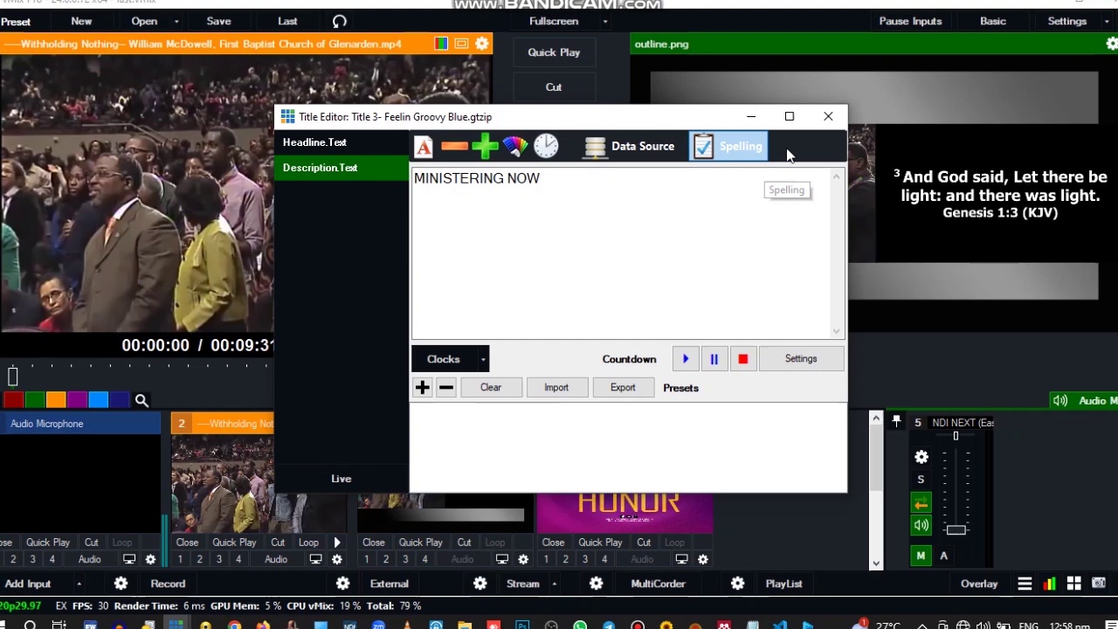
left_click(828, 117)
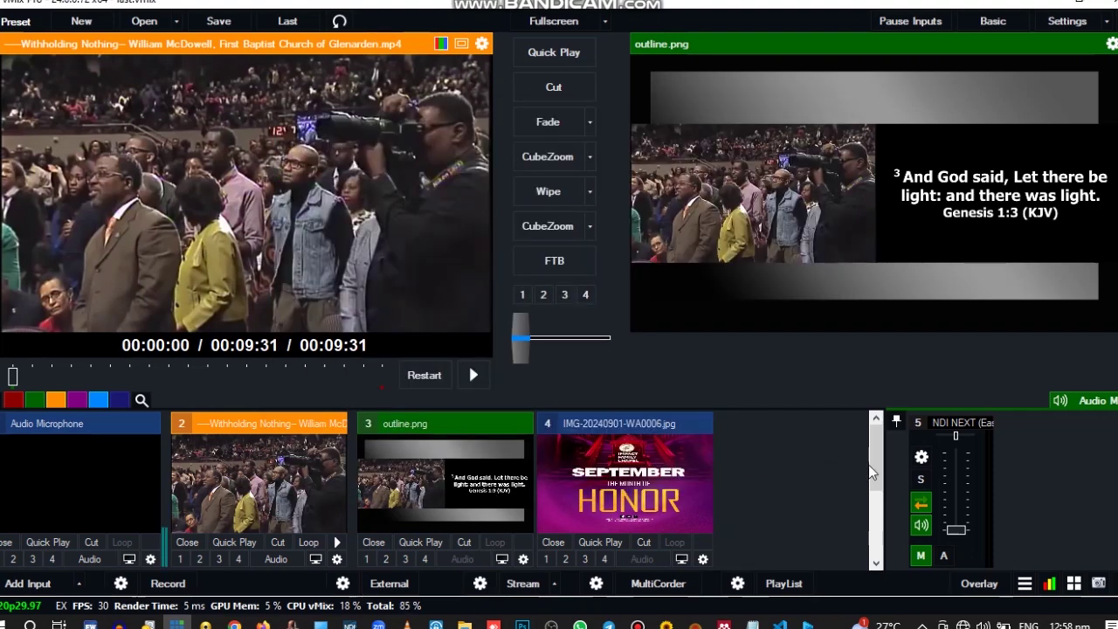
- Show the lower third on overlay 1, start the sermon video, then toggle the overlay off, on, off
left_click_drag(877, 472, 875, 542)
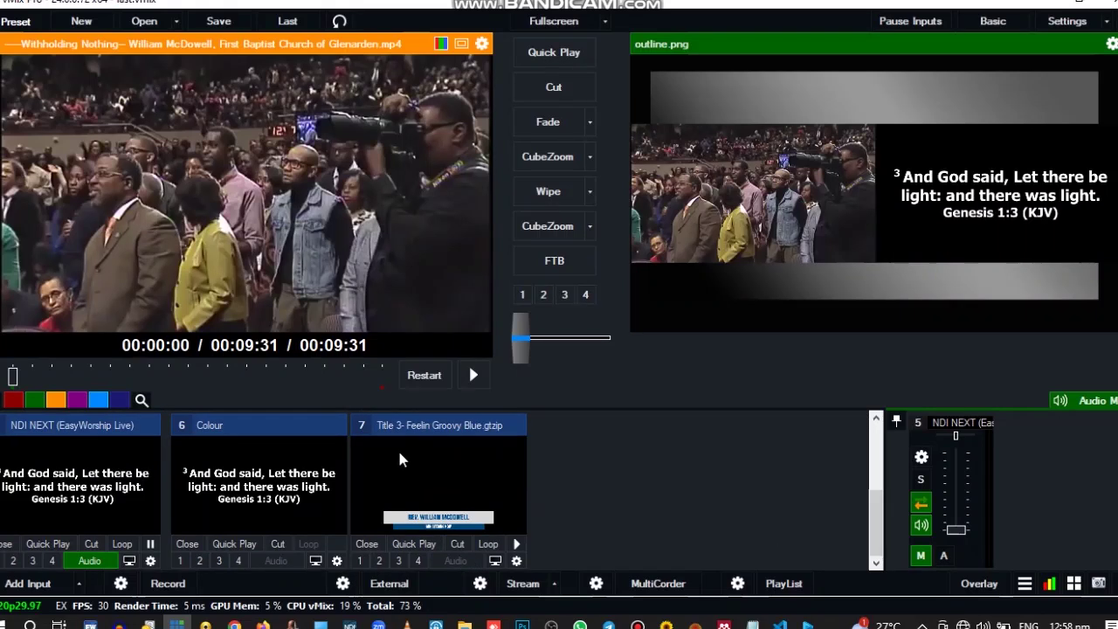
left_click(359, 560)
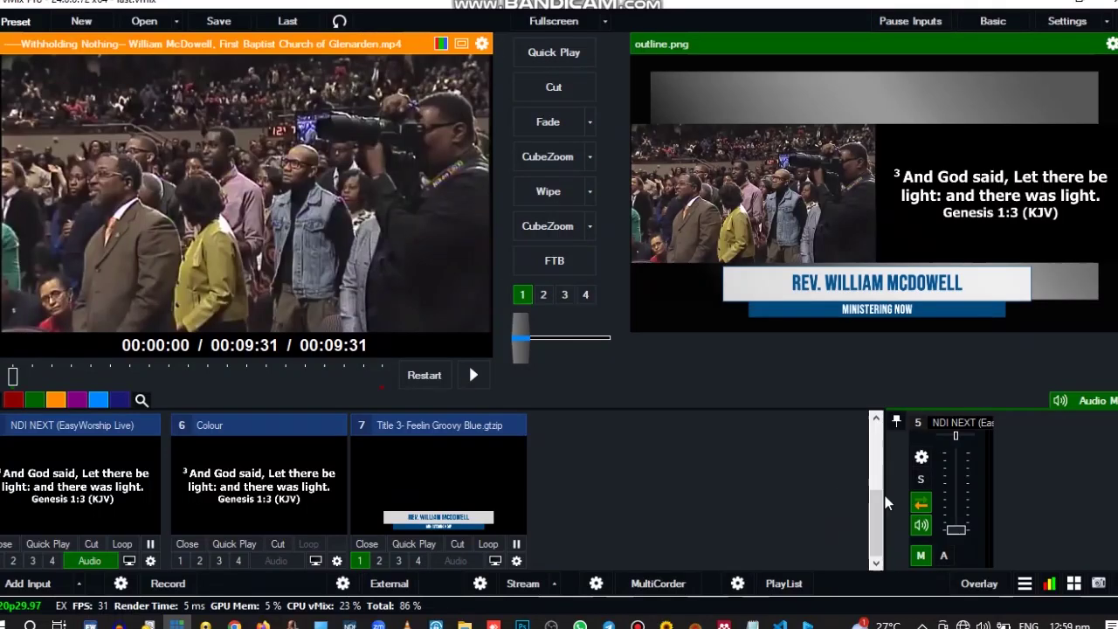
left_click(473, 375)
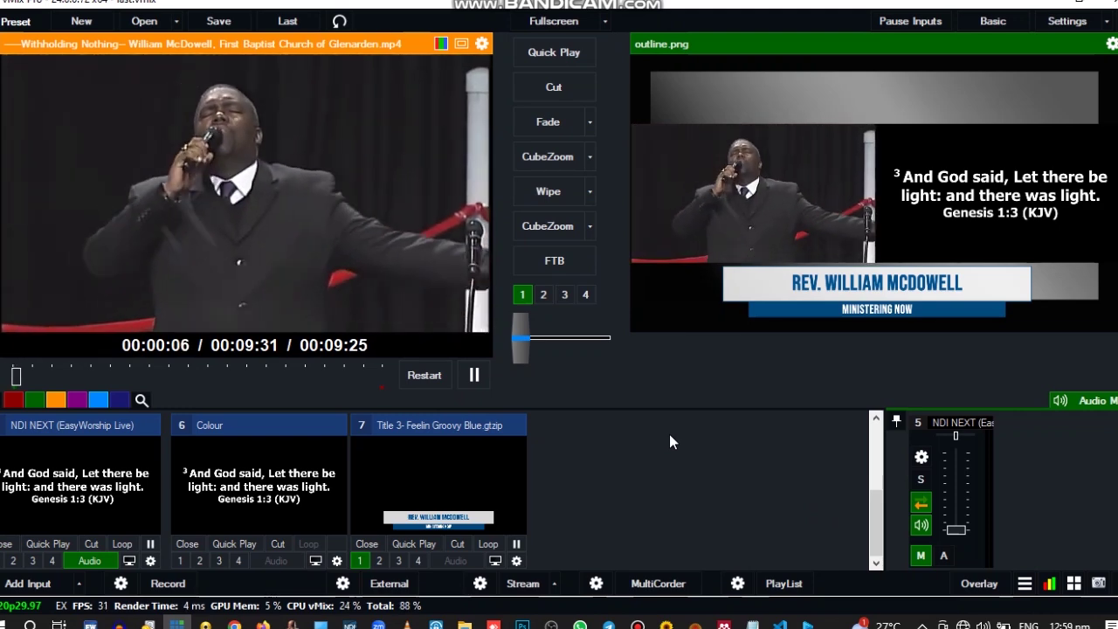
left_click(360, 561)
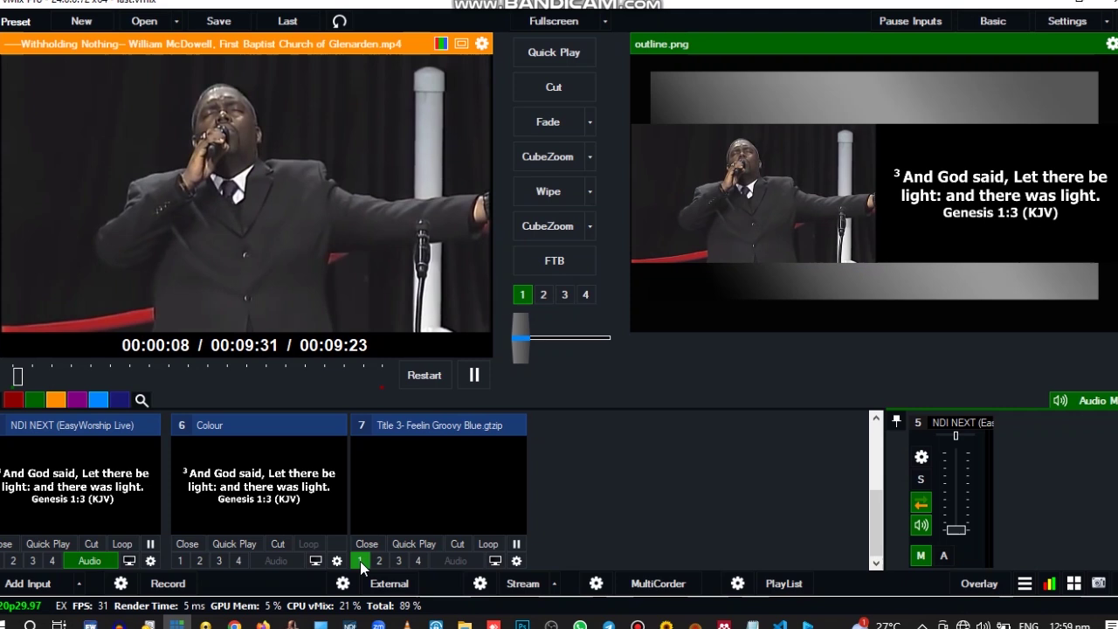
left_click(359, 560)
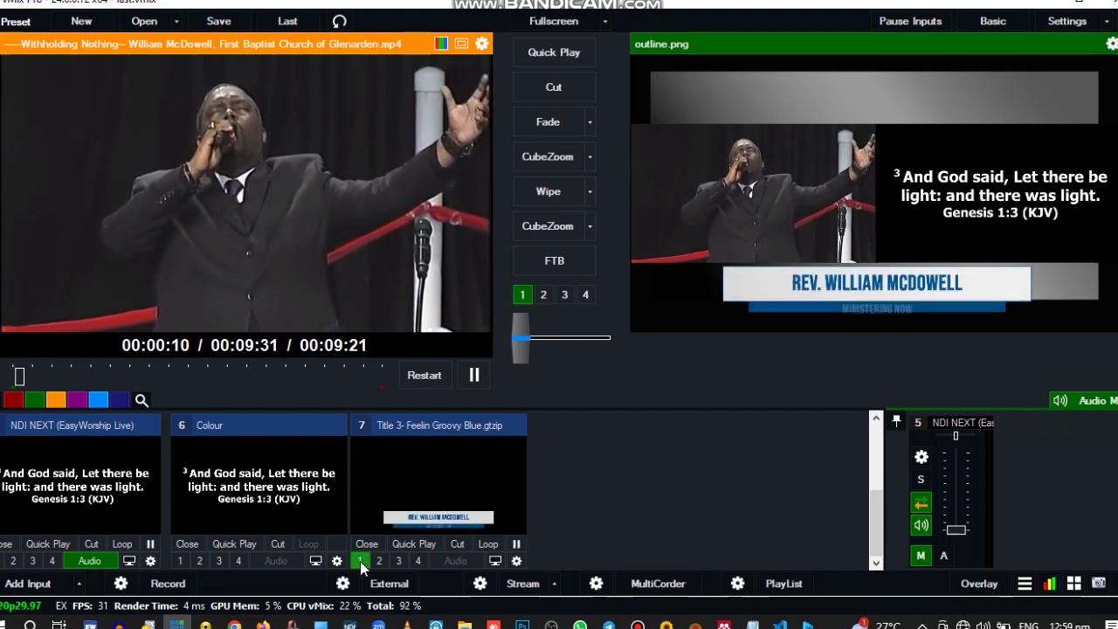
left_click(359, 560)
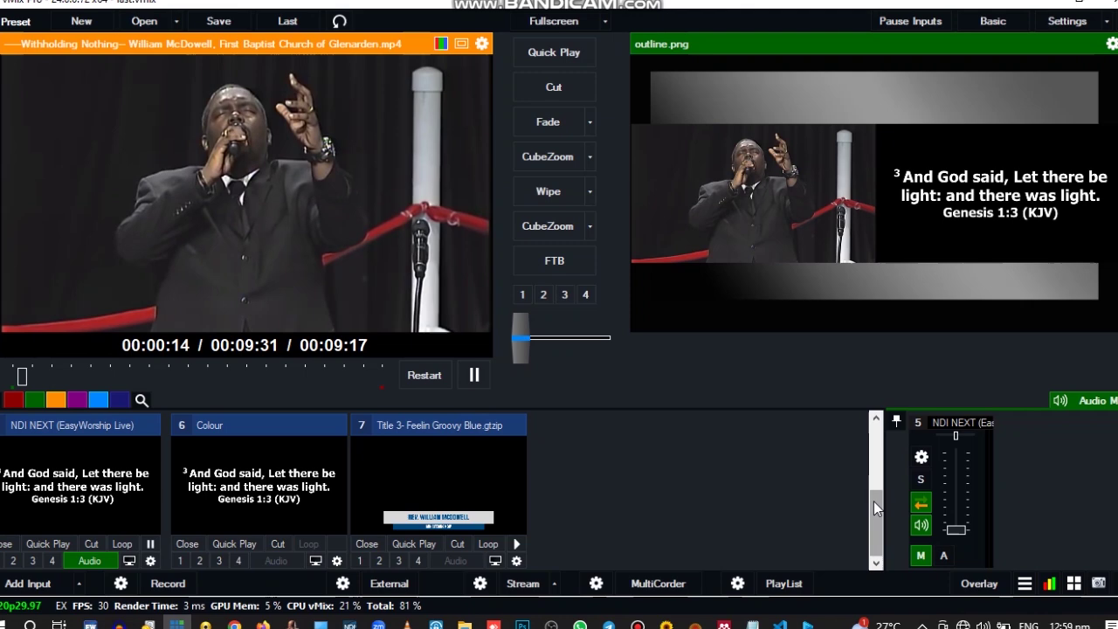
left_click_drag(873, 502, 880, 431)
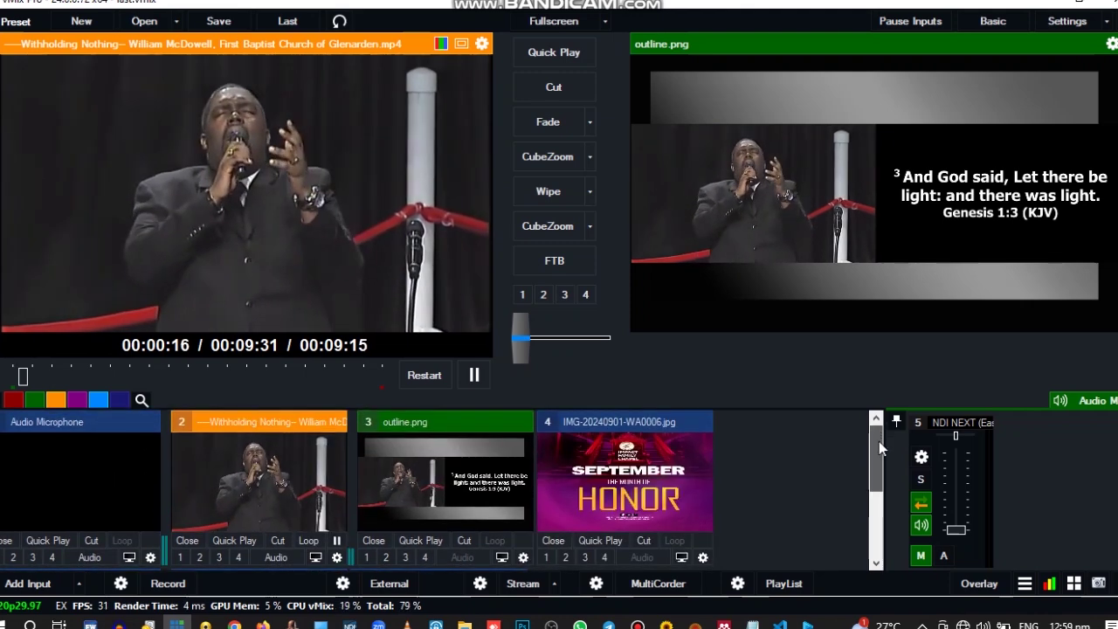
- Pause the video, set outline.png's layer 2 to IMG-20240901-WA0006.jpg, then resume playback
scroll(879, 441, "down", 1)
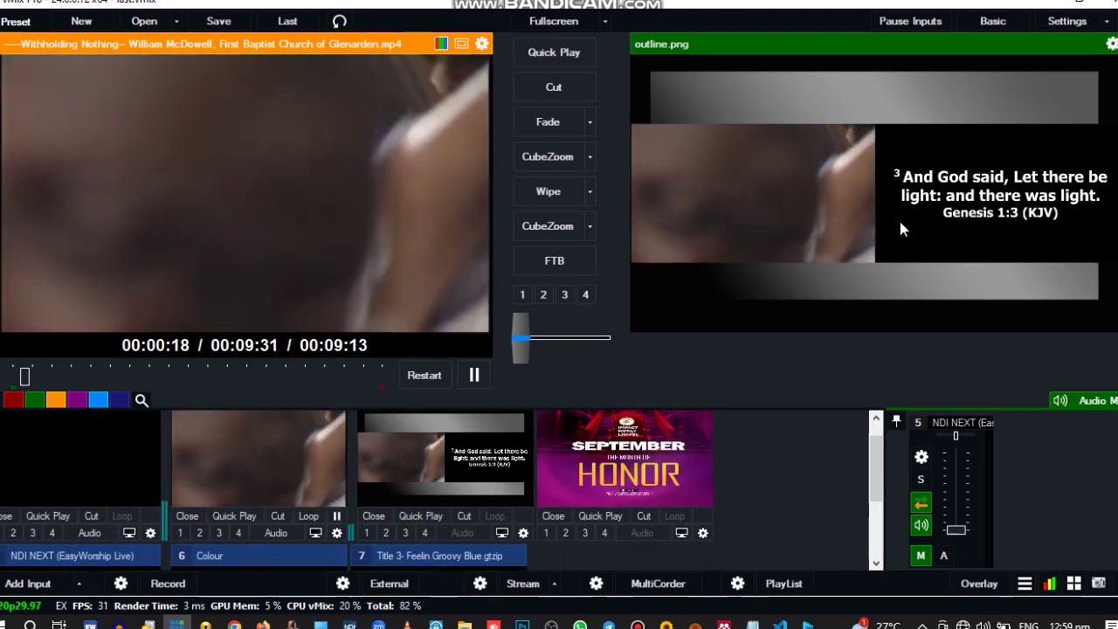
left_click(472, 373)
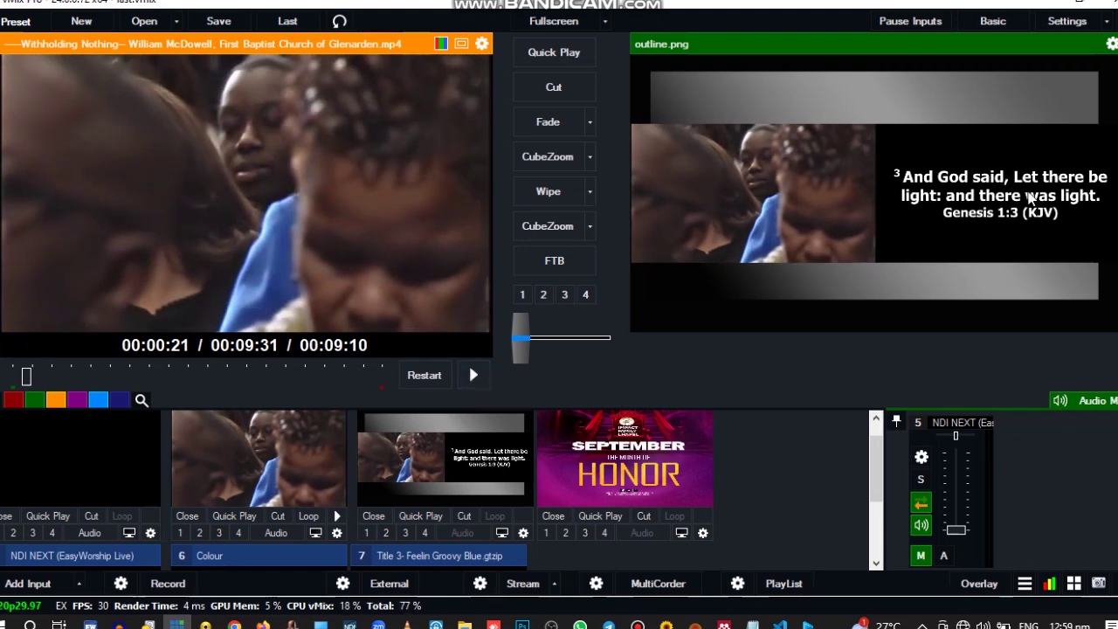
left_click(523, 532)
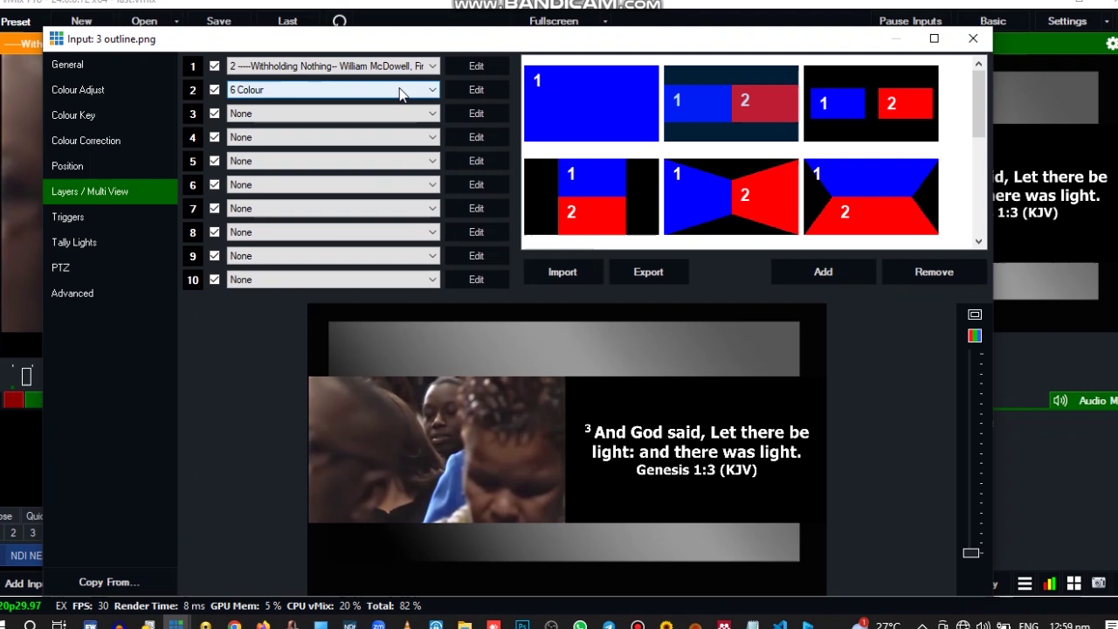
left_click(400, 94)
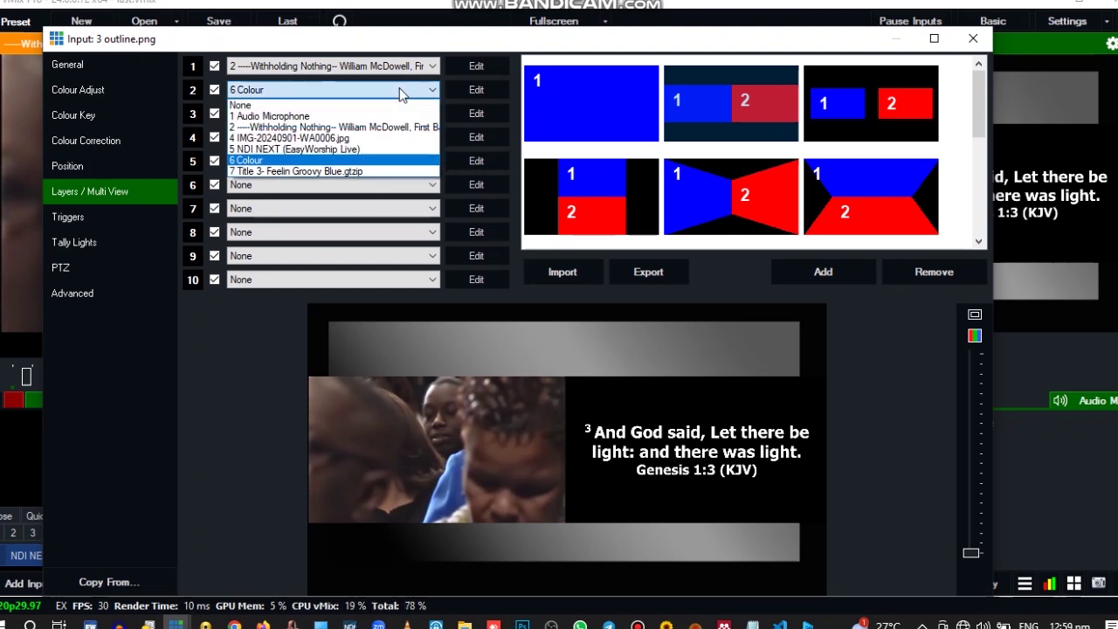
left_click(355, 138)
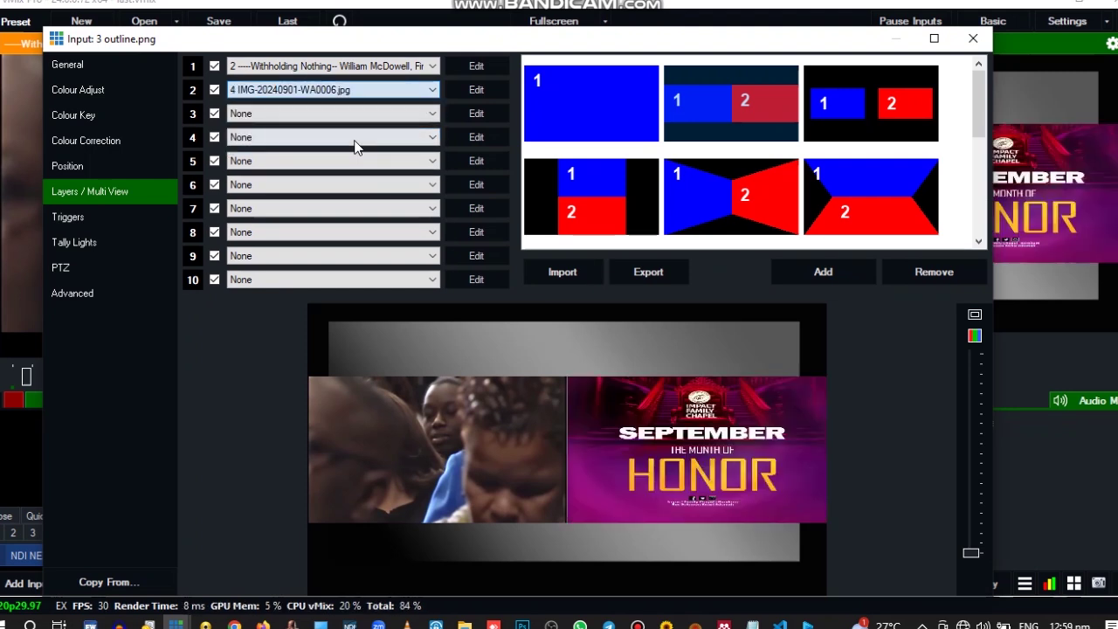
left_click(973, 39)
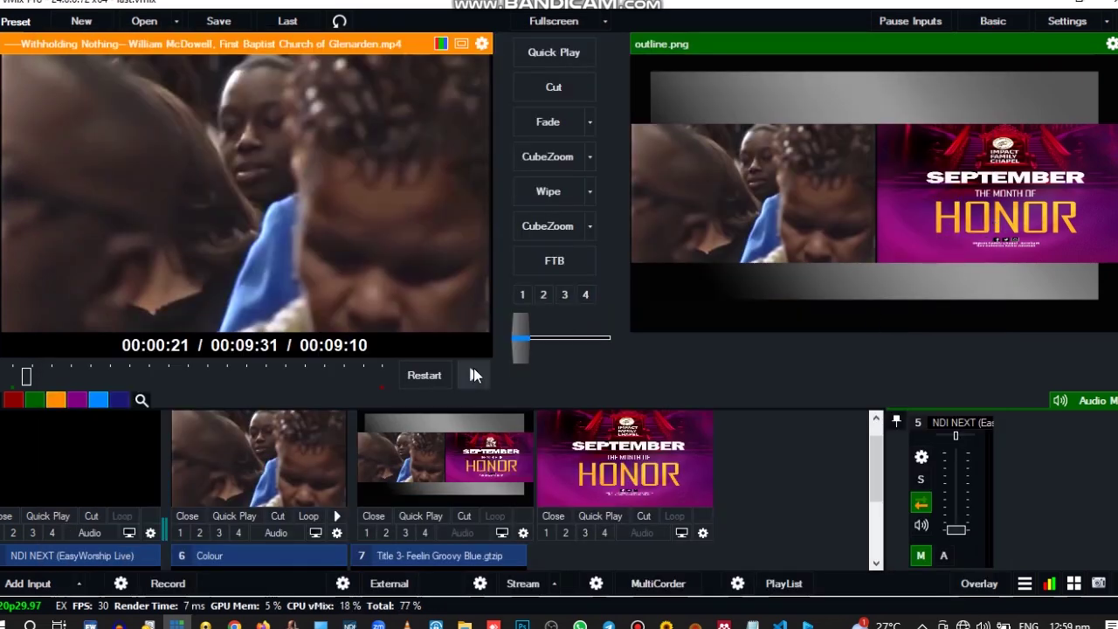
left_click(472, 370)
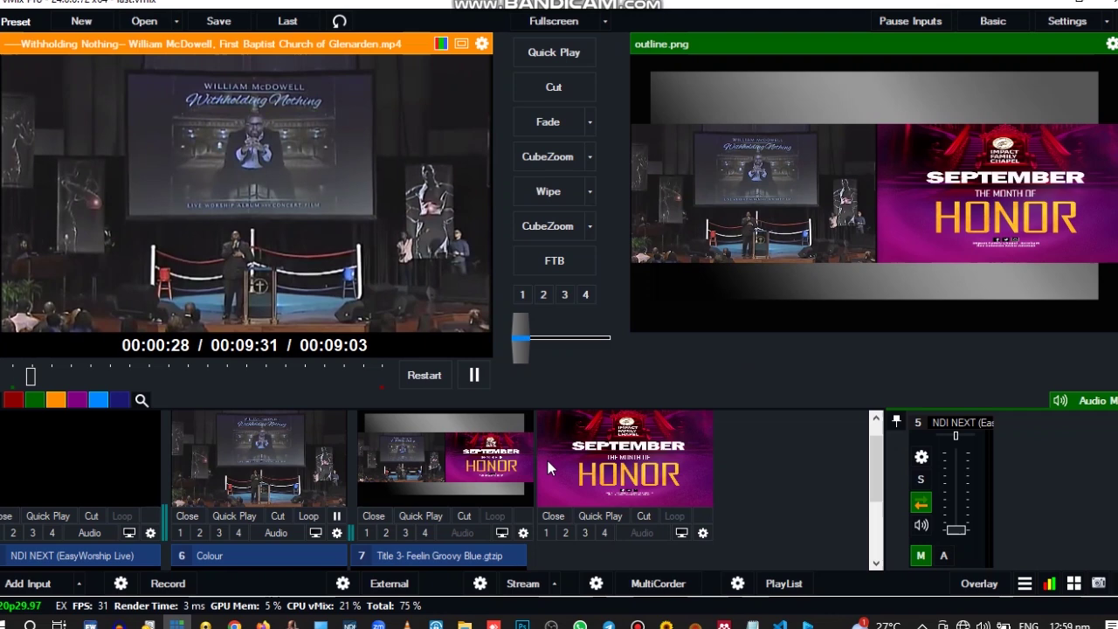
- In outline.png's layout, try layer 2 as 6 Colour, then as the 5 NDI EasyWorship feed
left_click(524, 533)
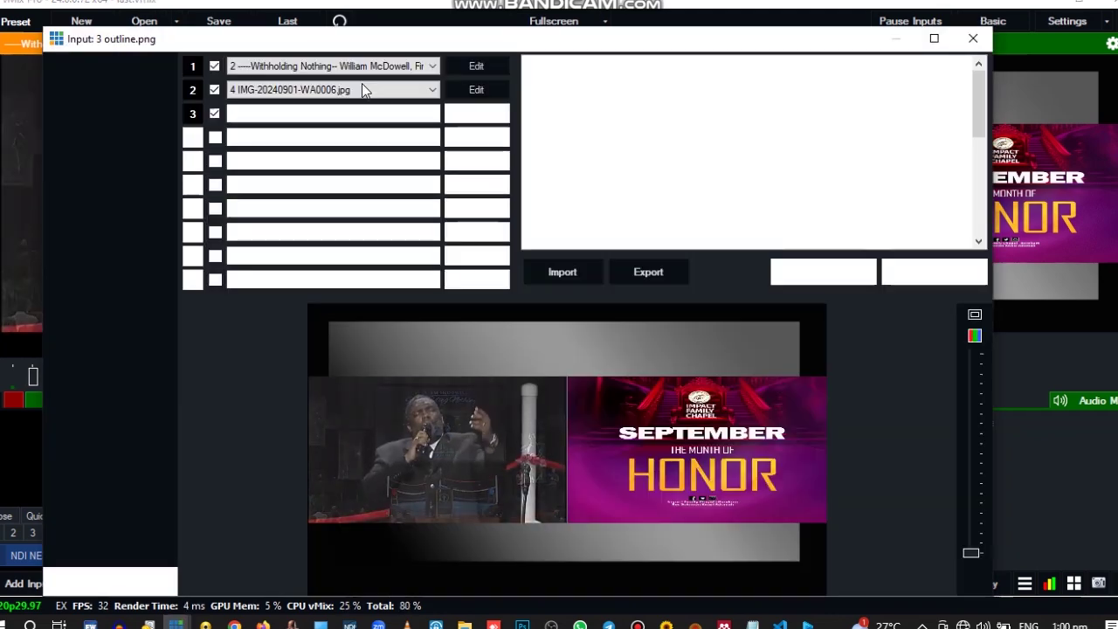
left_click(360, 88)
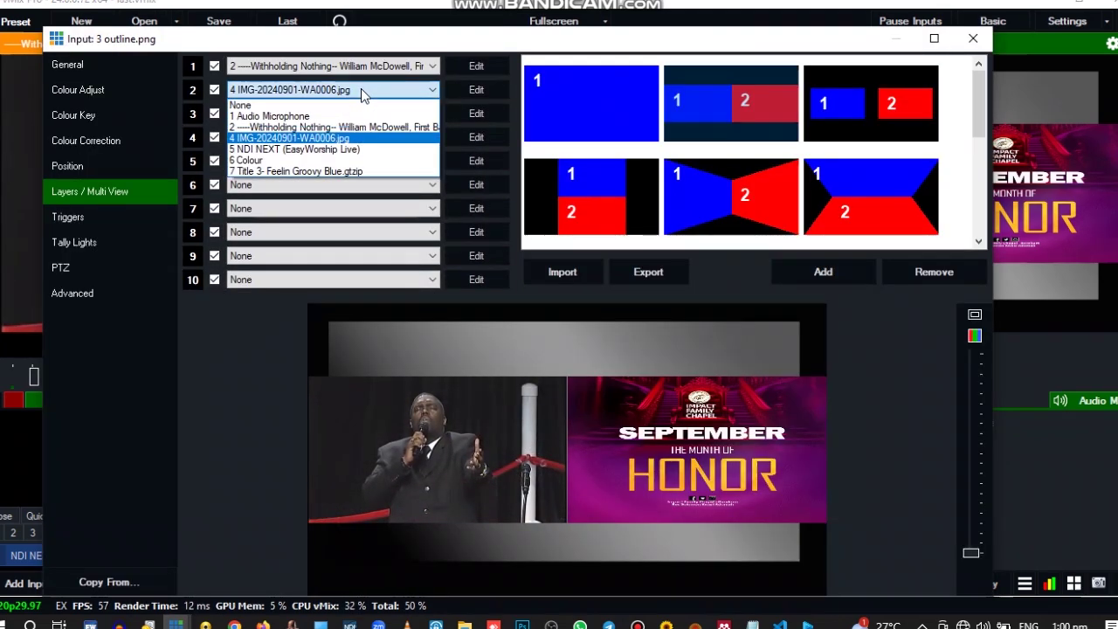
left_click(343, 161)
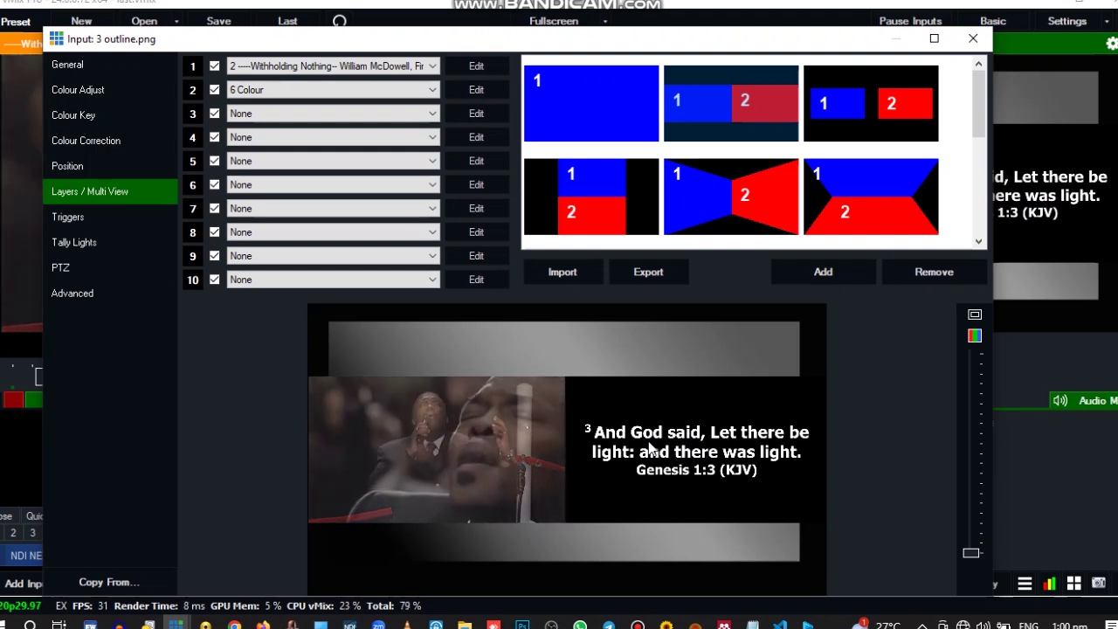
left_click(381, 90)
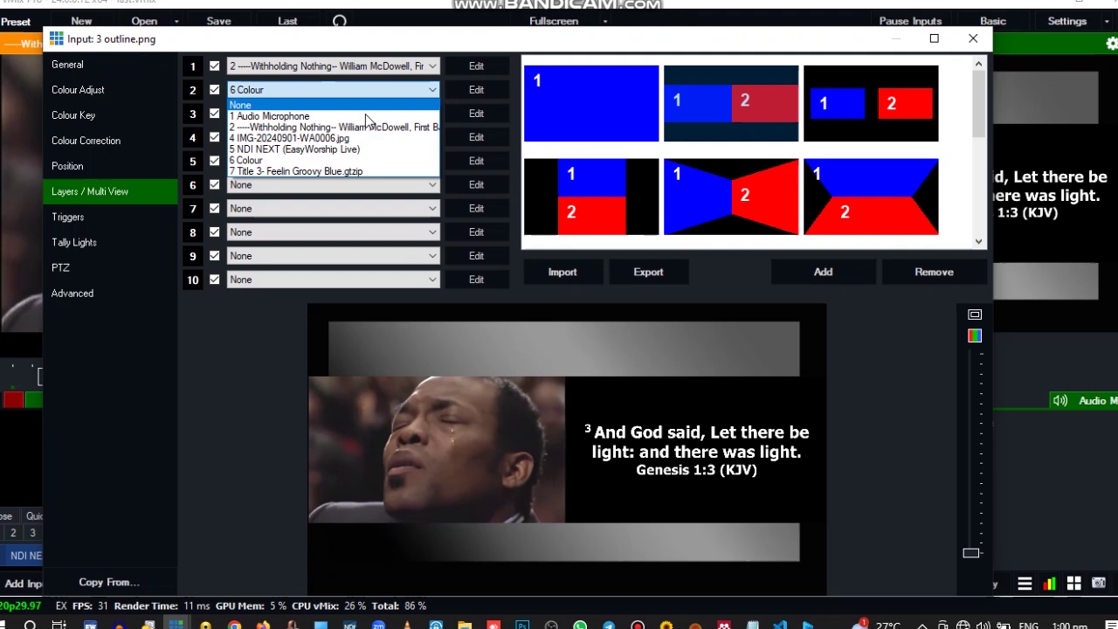
left_click(353, 153)
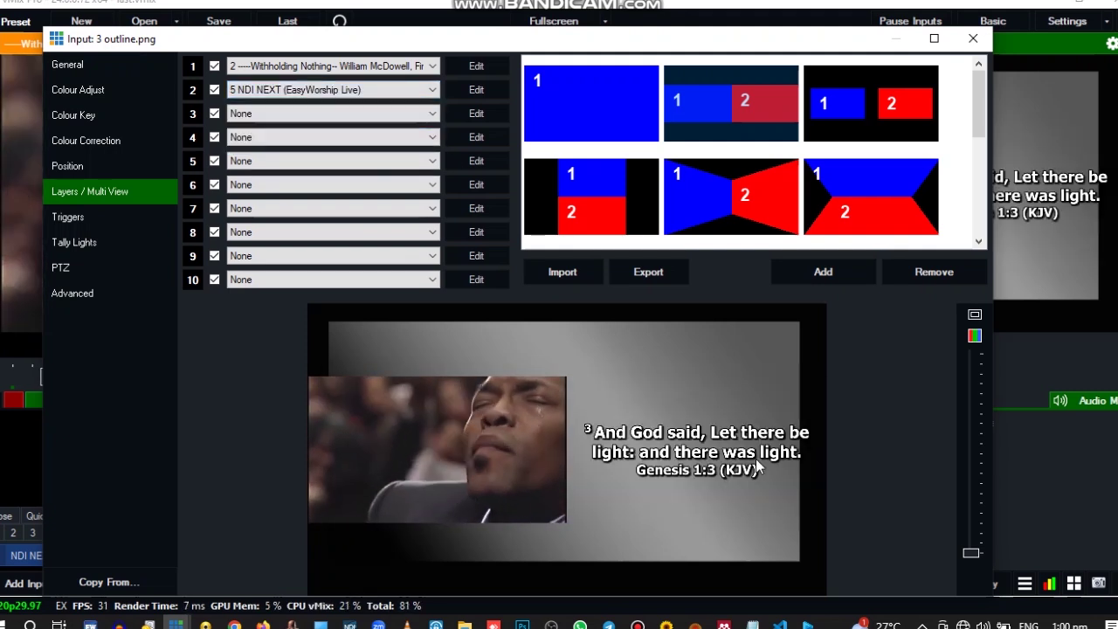
left_click(972, 39)
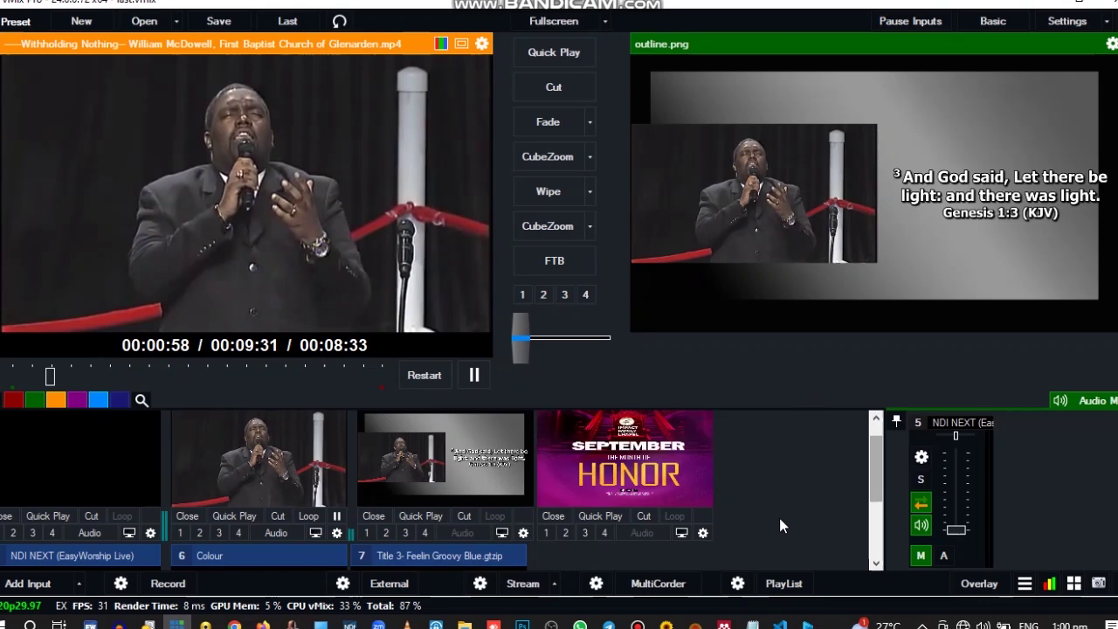
- Set outline.png's layer 2 back to 6 Colour so the scripture sits on black
left_click(522, 533)
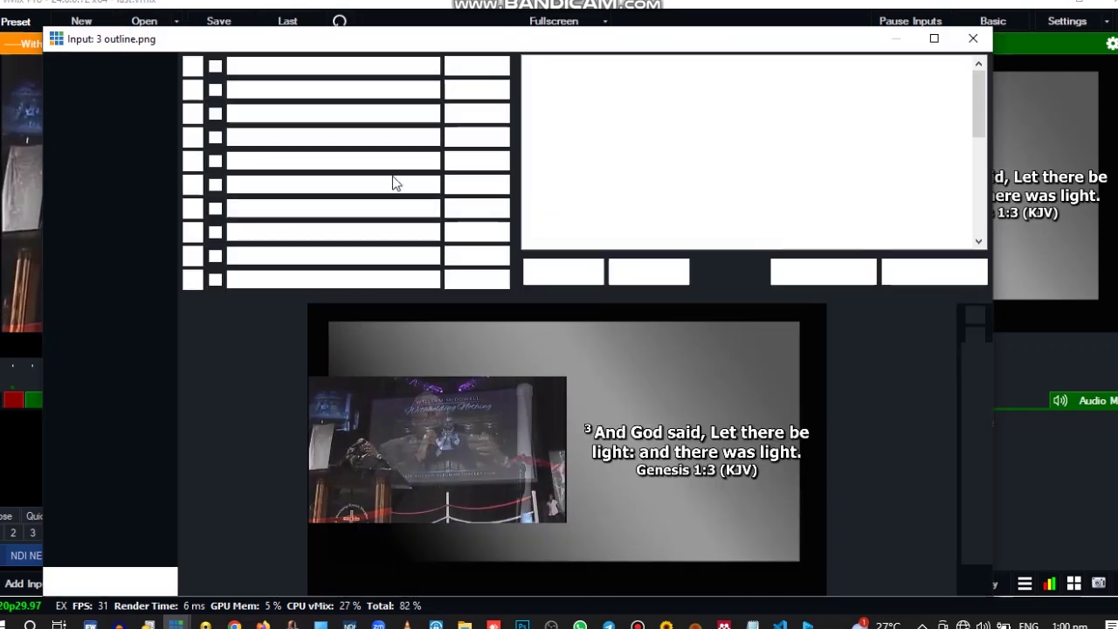
left_click(374, 90)
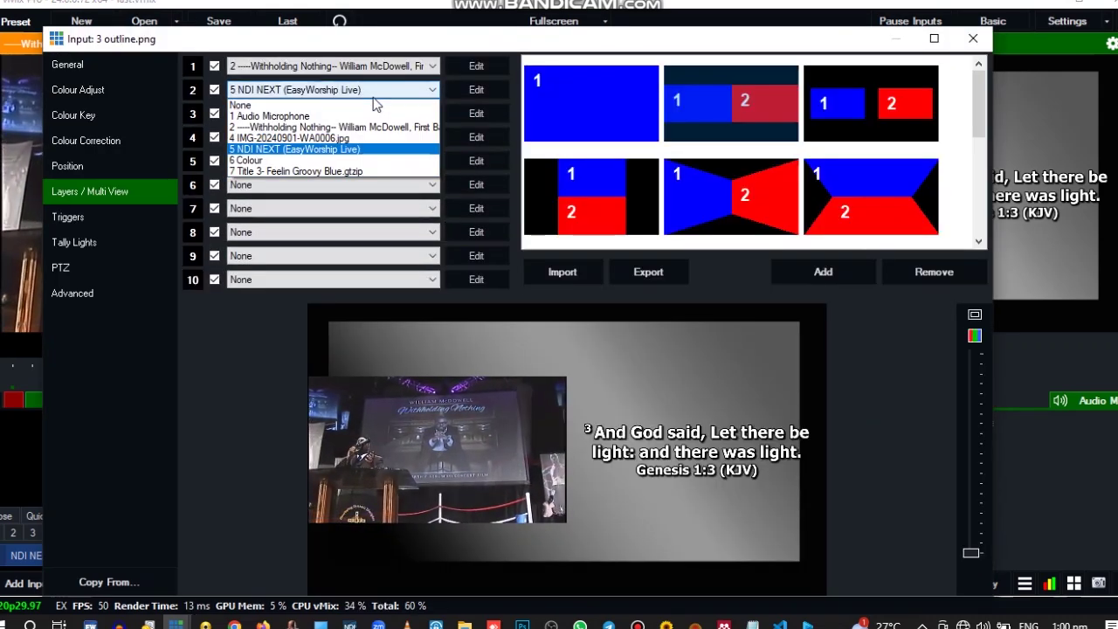
left_click(350, 160)
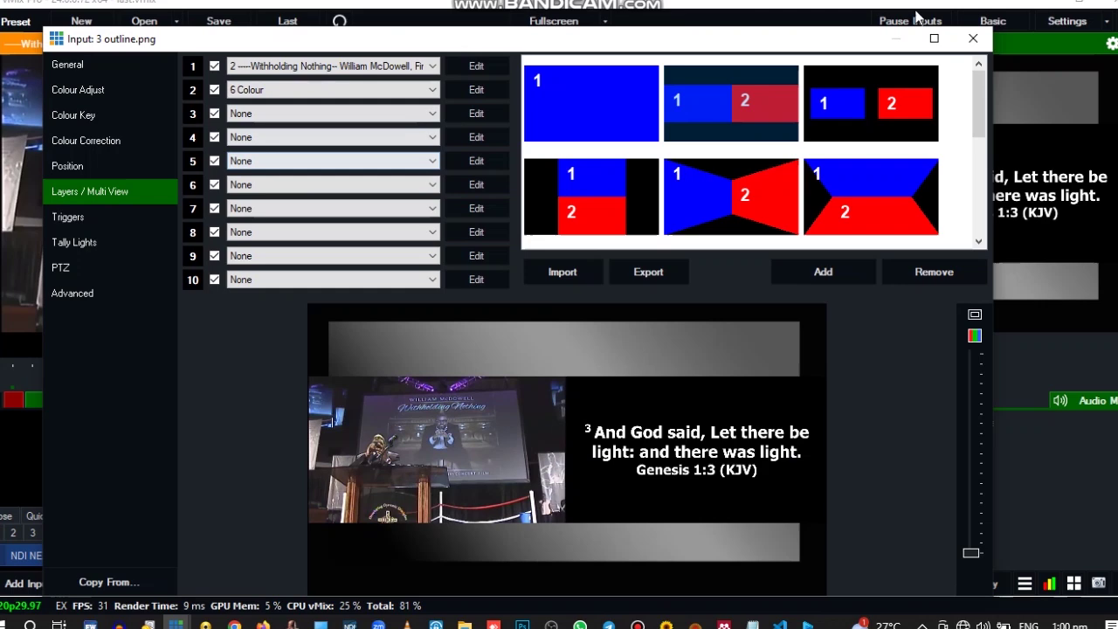
left_click(975, 48)
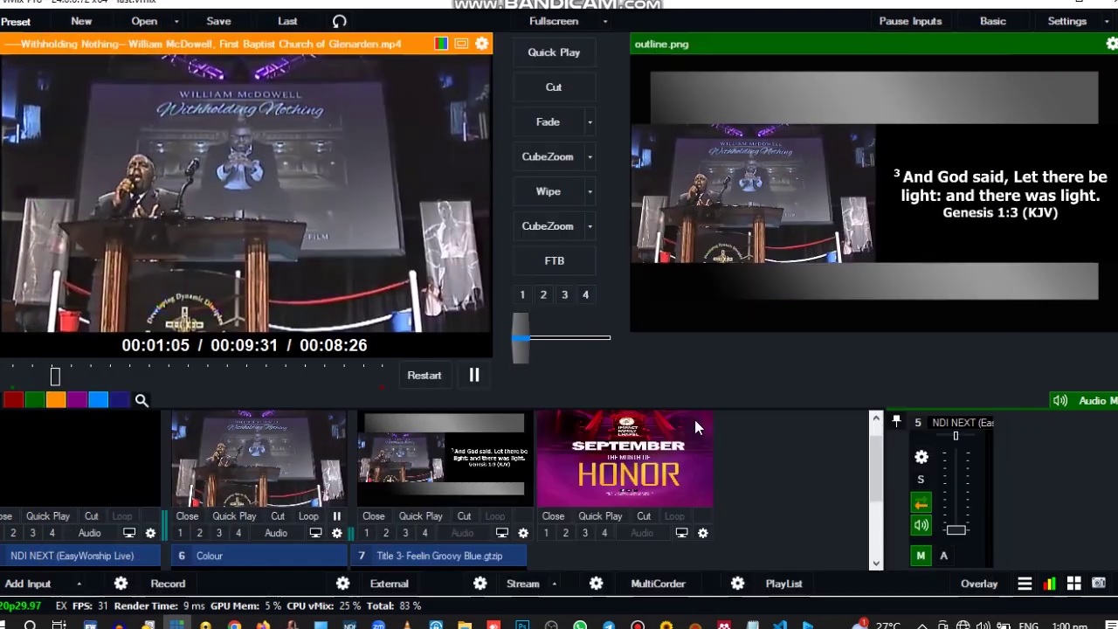
- Make Genesis 1:4 live from EasyWorship's Scriptures list, replacing Genesis 1:3
key("alt+Tab")
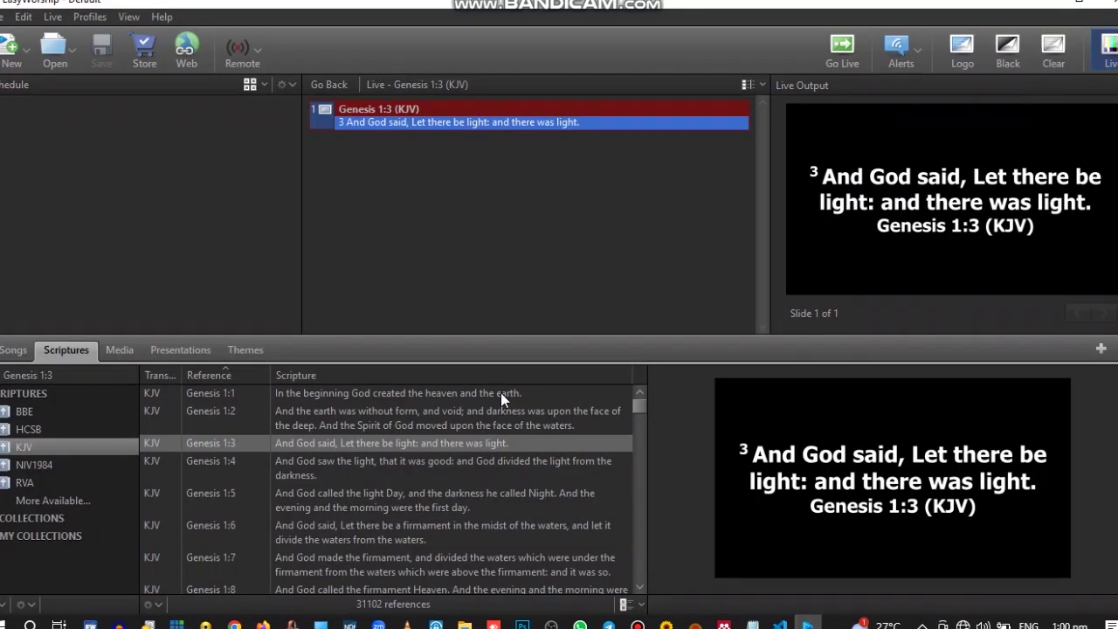
double_click(422, 460)
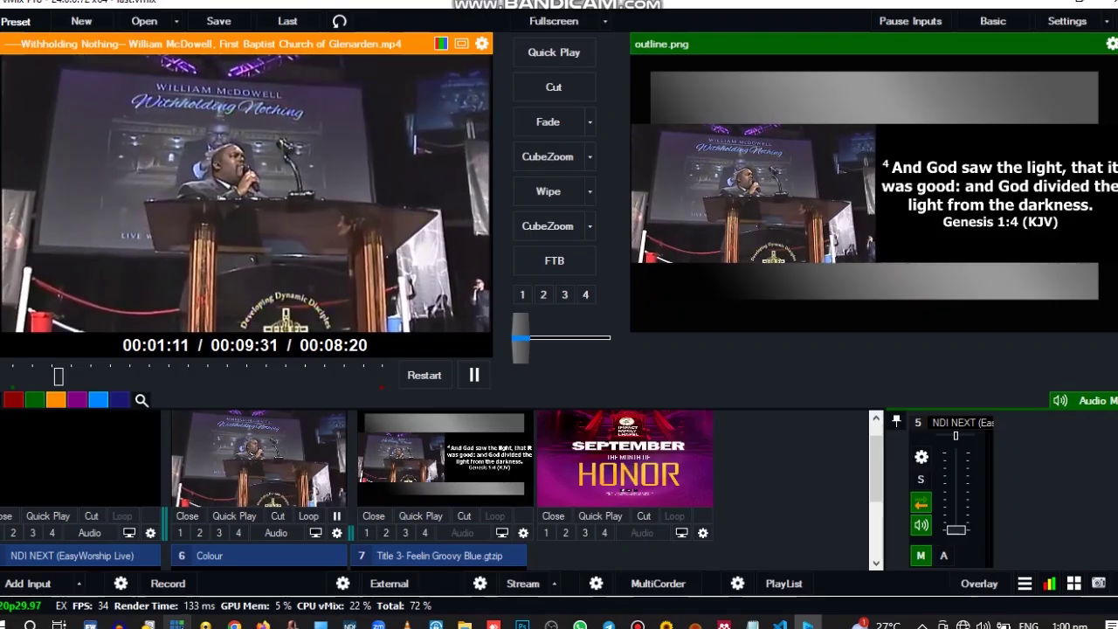
left_click(203, 624)
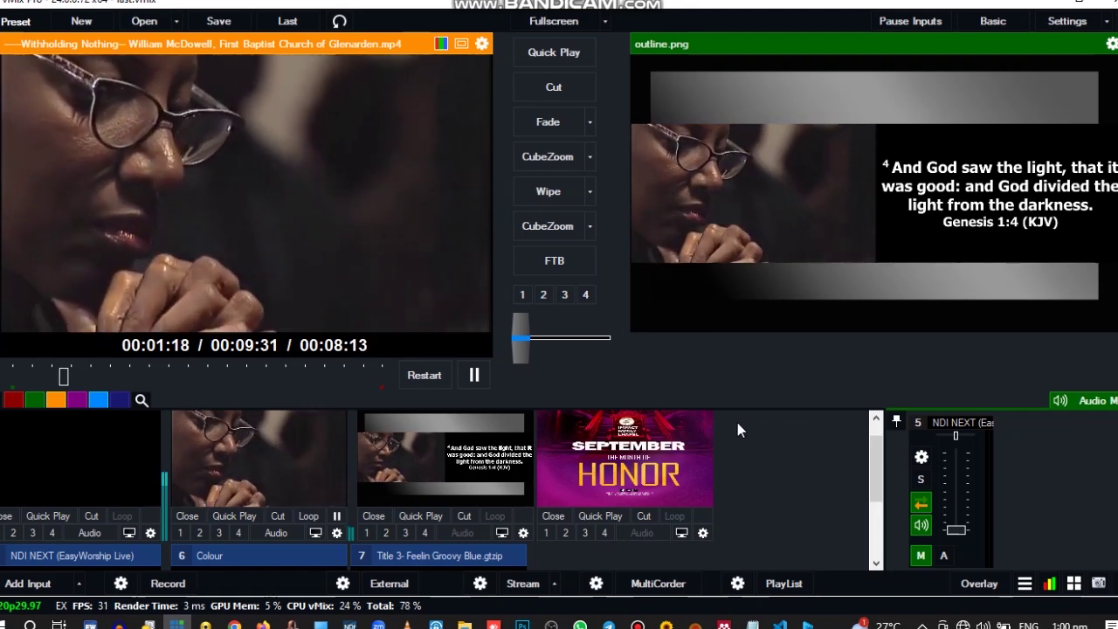
- Show input 7's preacher-name lower third on overlay 1 over the live composite
left_click_drag(876, 463, 870, 522)
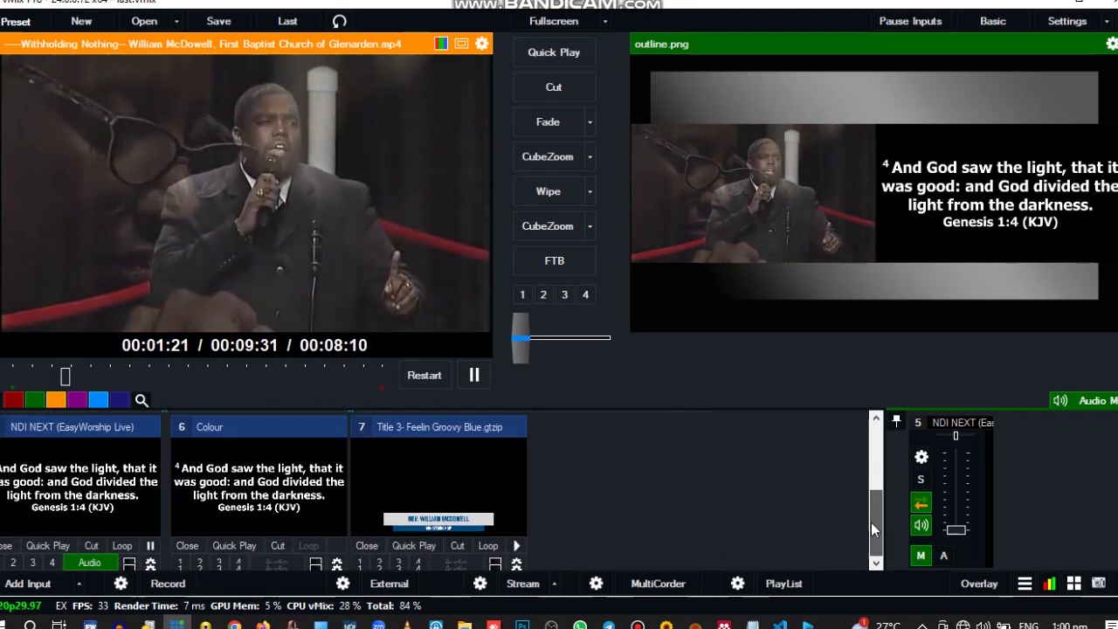
left_click(360, 560)
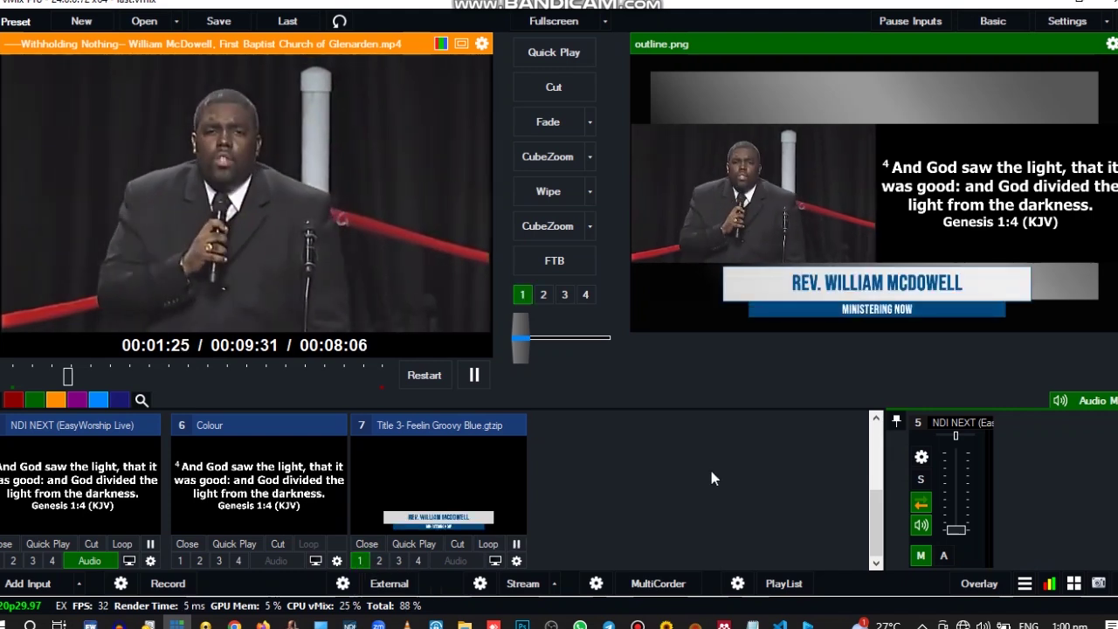